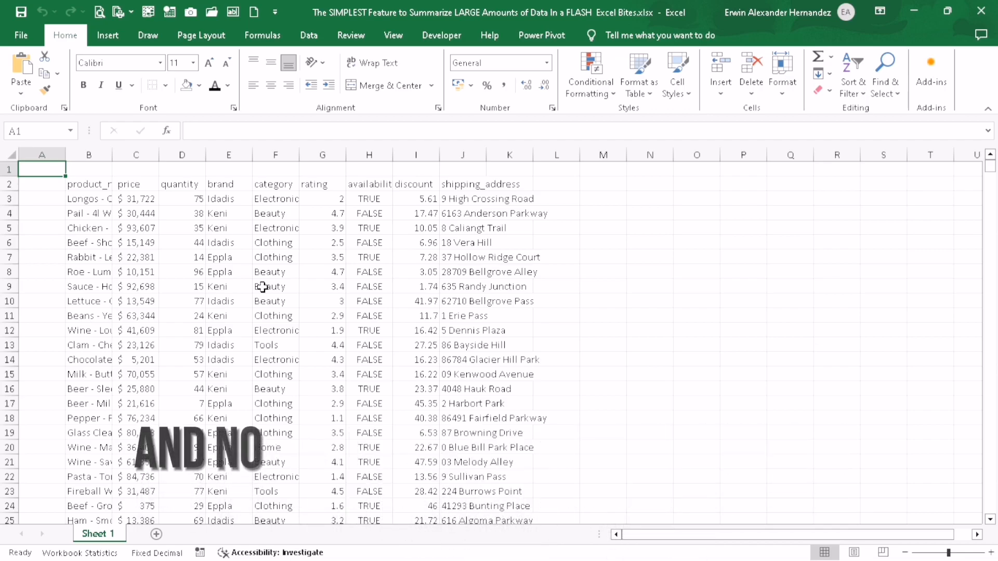
{"action": "left_click_drag", "start_coordinate": [89, 184], "coordinate": [504, 187]}
{"action": "left_click", "coordinate": [198, 85]}
{"action": "left_click", "coordinate": [299, 150]}
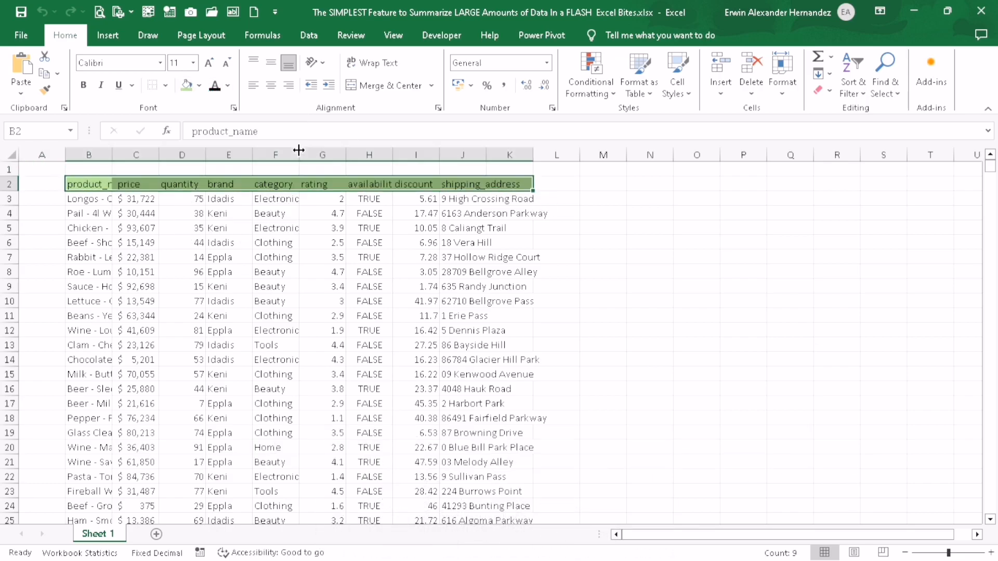
{"action": "key", "text": "ctrl+z"}
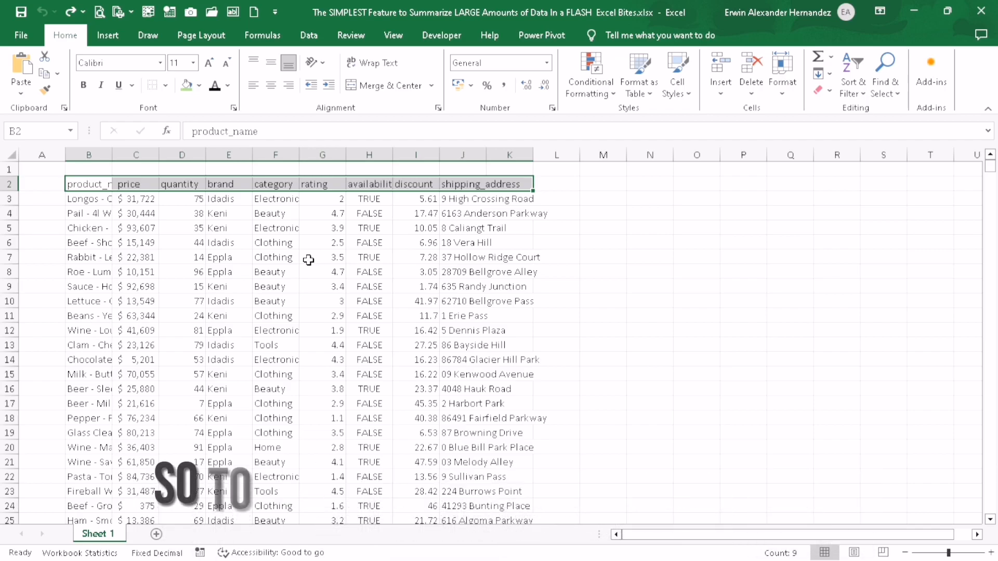
Convert the product data range B2:J1002 into a table that uses its first row as headers
{"action": "left_click", "coordinate": [51, 170]}
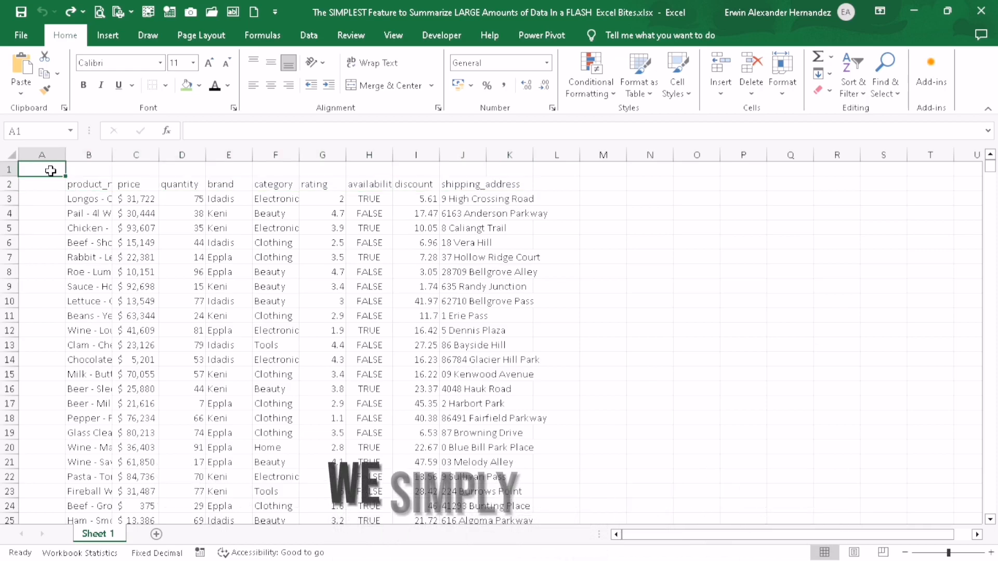
{"action": "left_click", "coordinate": [224, 315]}
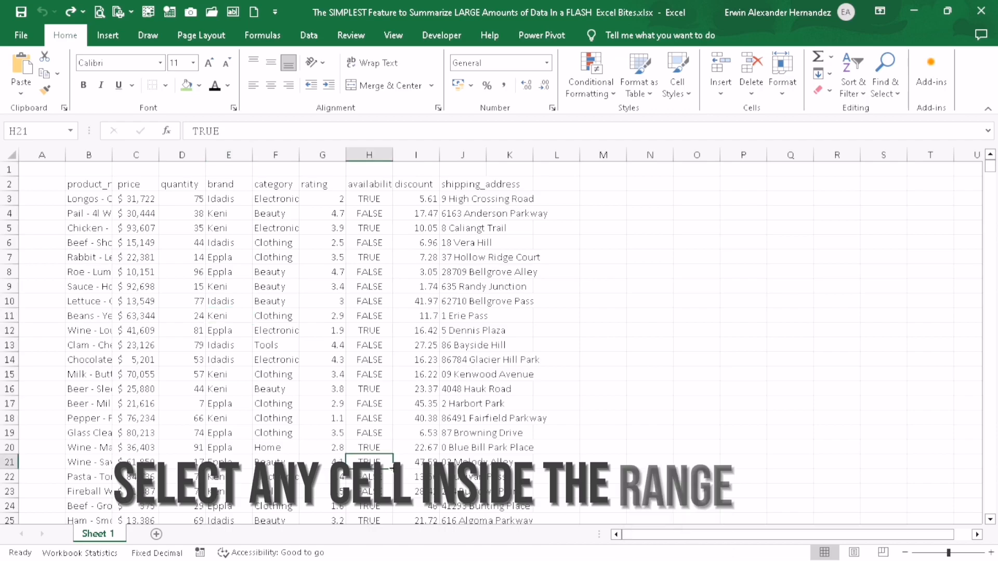
{"action": "left_click", "coordinate": [369, 462]}
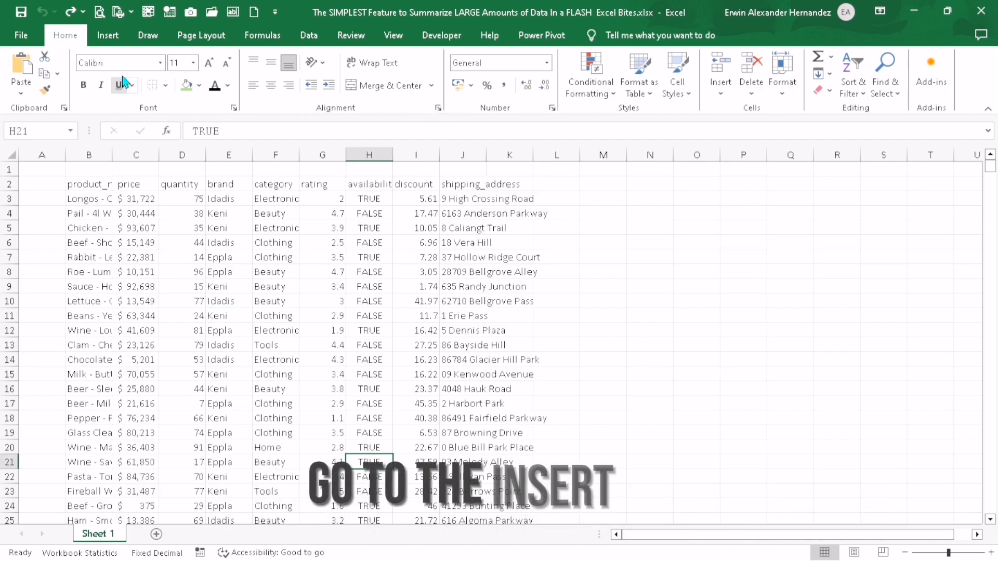
{"action": "left_click", "coordinate": [109, 37]}
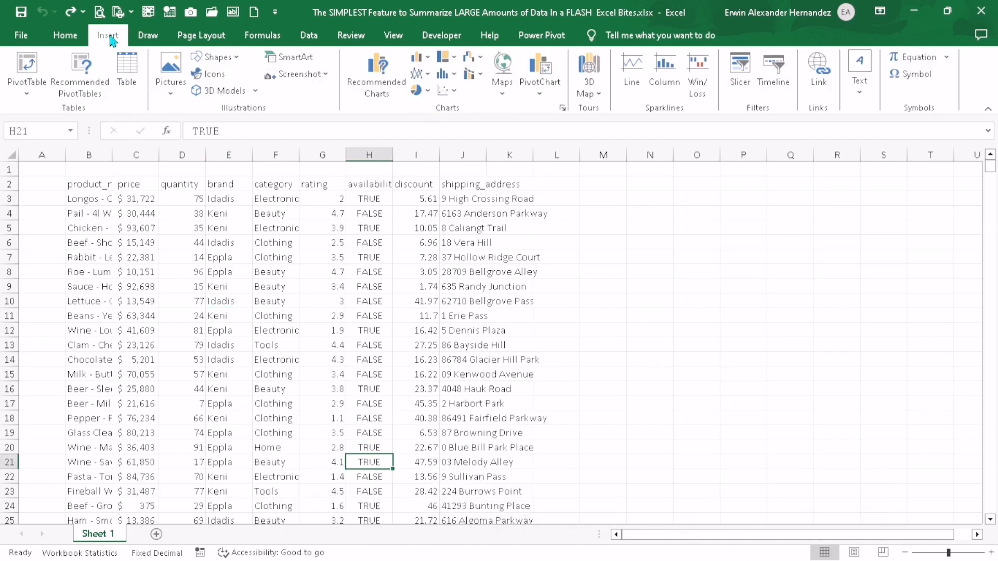
{"action": "left_click", "coordinate": [128, 81]}
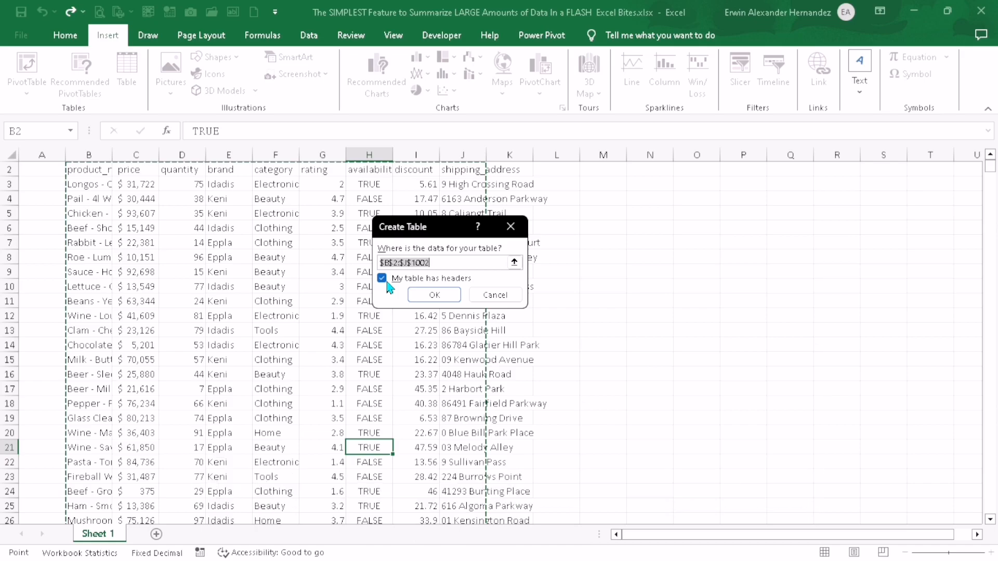
{"action": "left_click", "coordinate": [433, 295]}
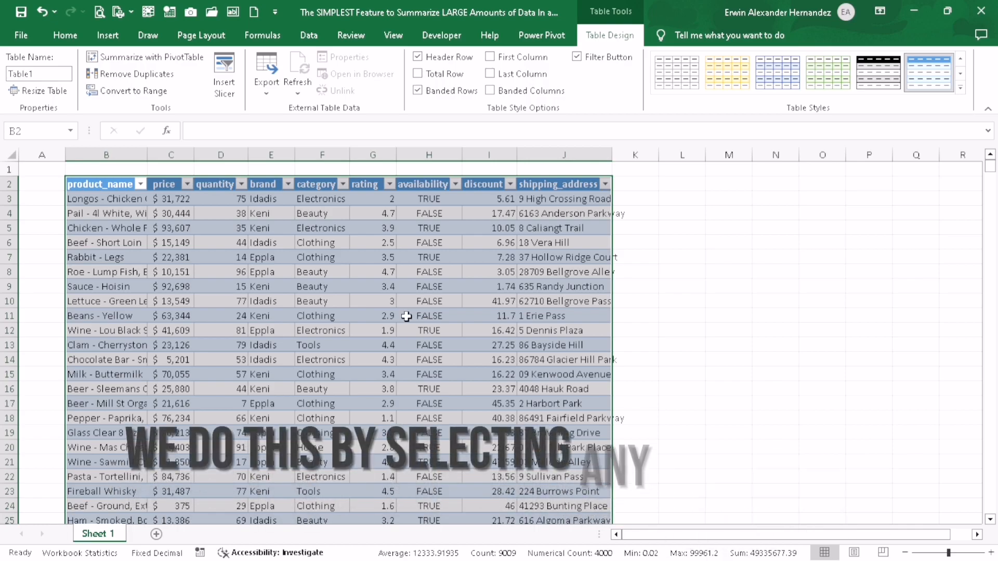
Create a PivotTable from Table1 on a new worksheet
{"action": "left_click", "coordinate": [426, 271]}
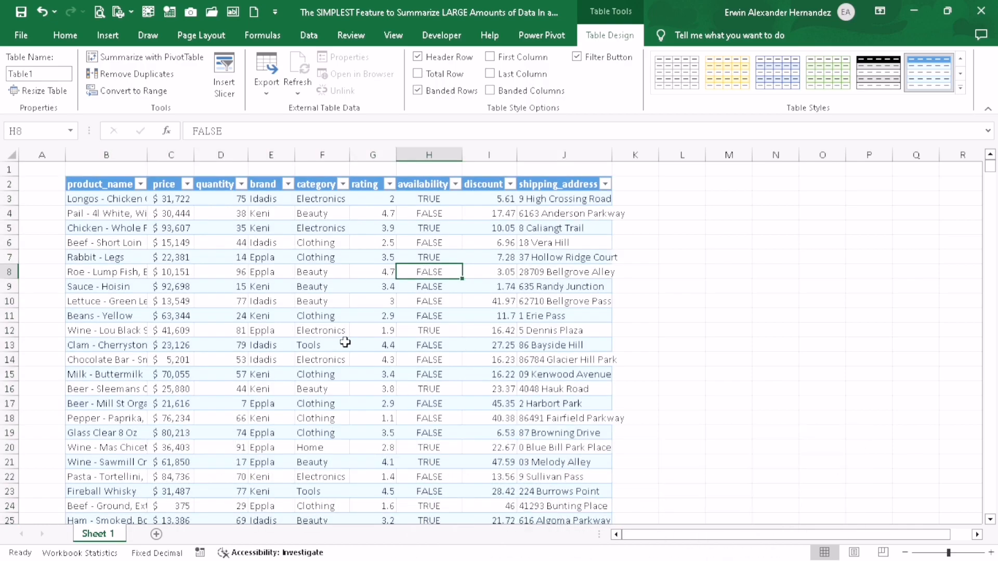
{"action": "left_click", "coordinate": [116, 39]}
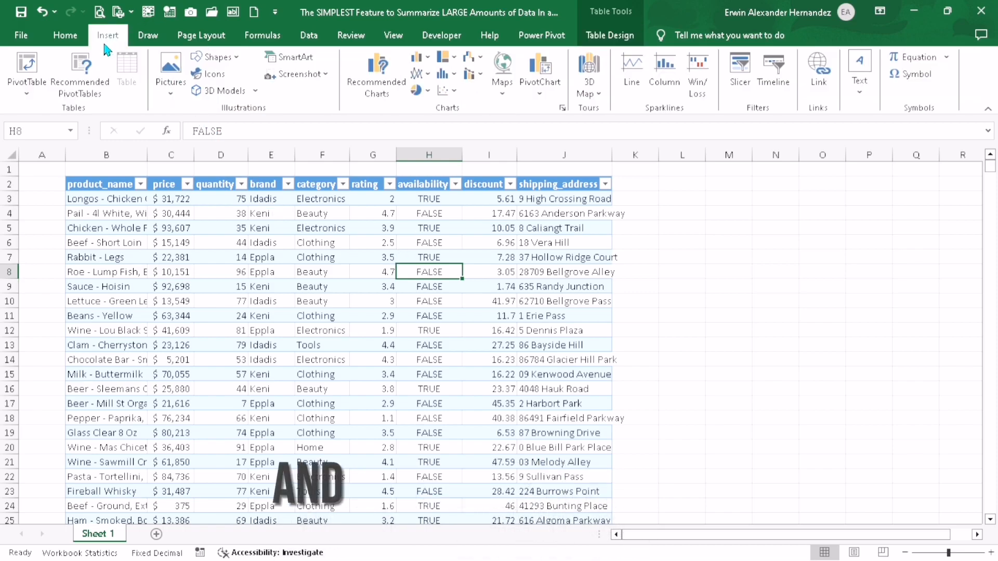
{"action": "left_click", "coordinate": [27, 66]}
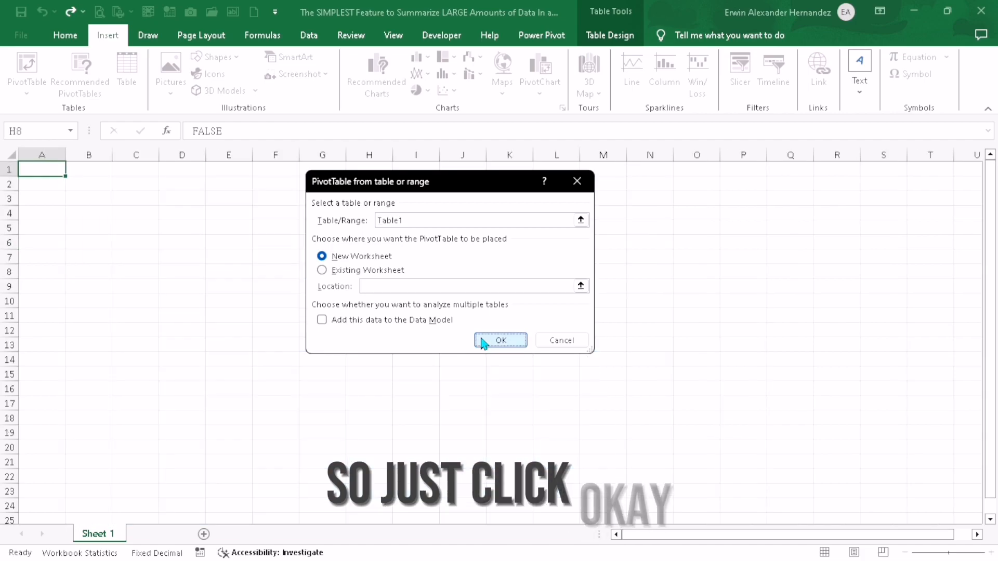
{"action": "left_click", "coordinate": [484, 341]}
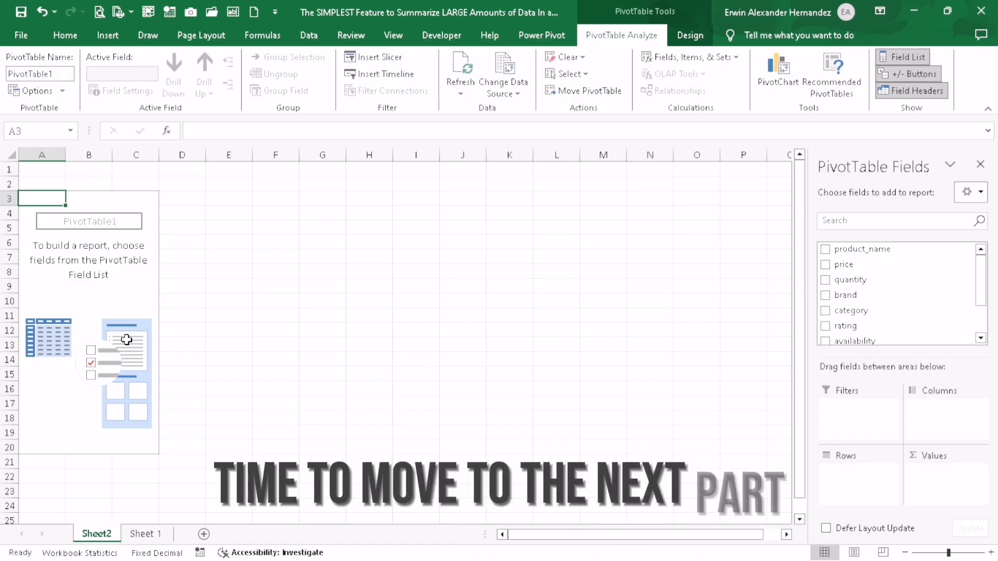
Rename the source data sheet as Raw Data and the new pivot sheet as PivotTable
{"action": "left_click", "coordinate": [154, 533]}
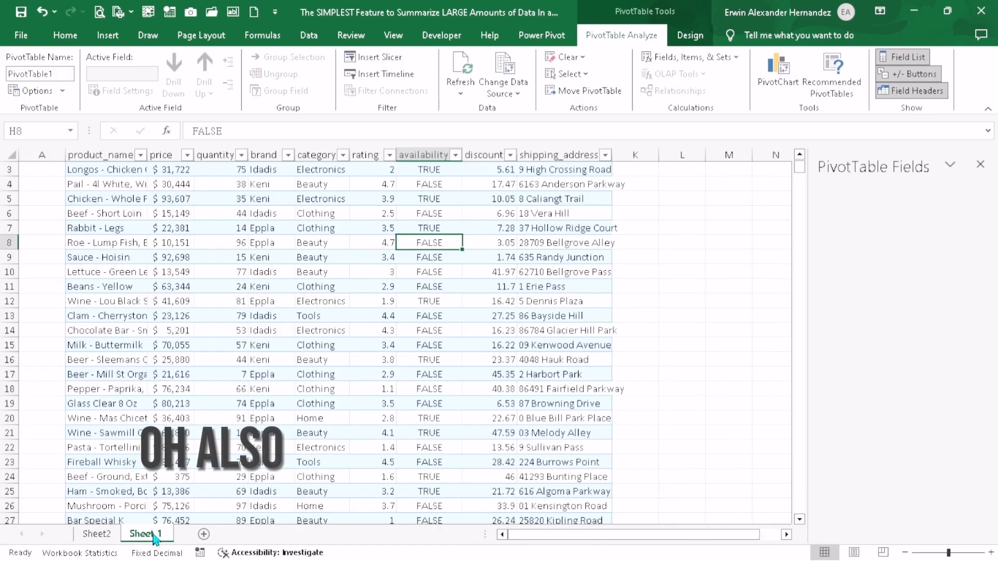
{"action": "double_click", "coordinate": [153, 534]}
{"action": "type", "text": "Raw Data"}
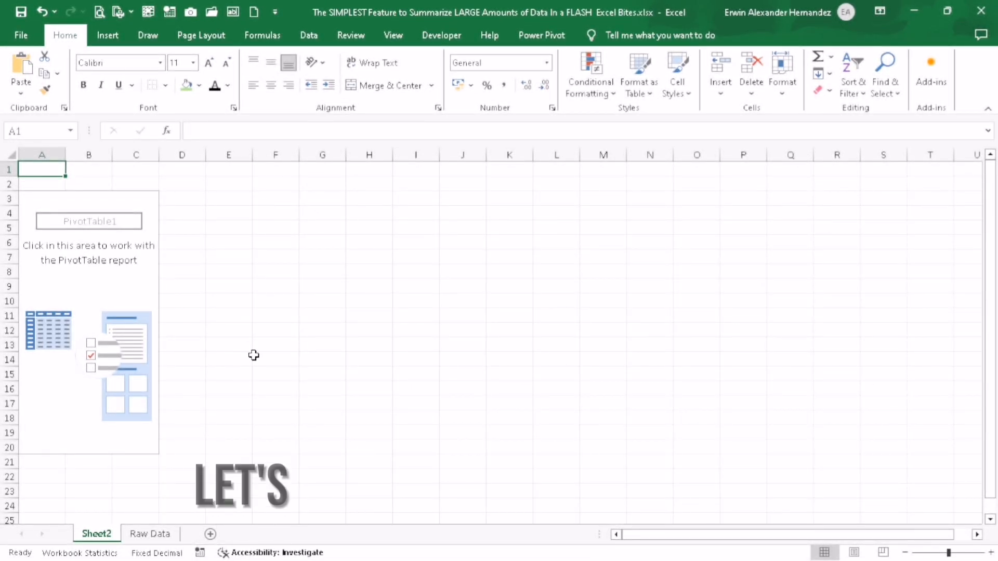
{"action": "double_click", "coordinate": [108, 534]}
{"action": "type", "text": "PivotTable"}
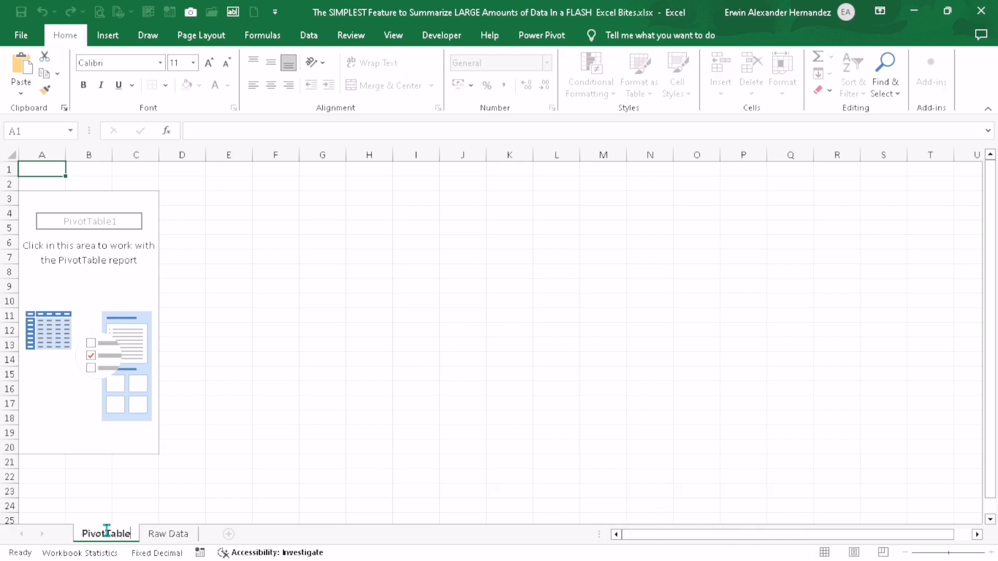
{"action": "key", "text": "Return"}
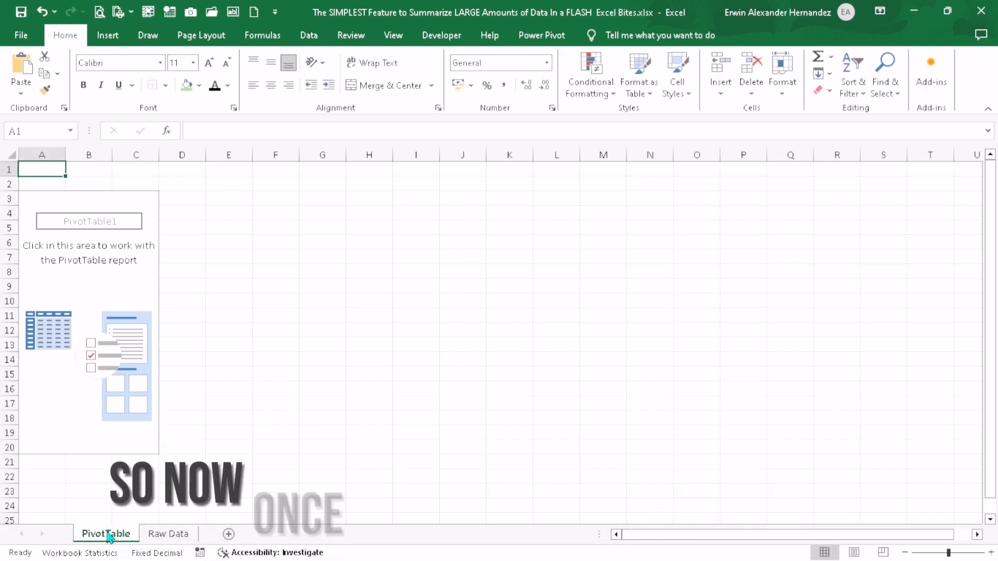
Examine the PivotTable field list and compare it with the column headers on the Raw Data sheet
{"action": "left_click", "coordinate": [127, 360]}
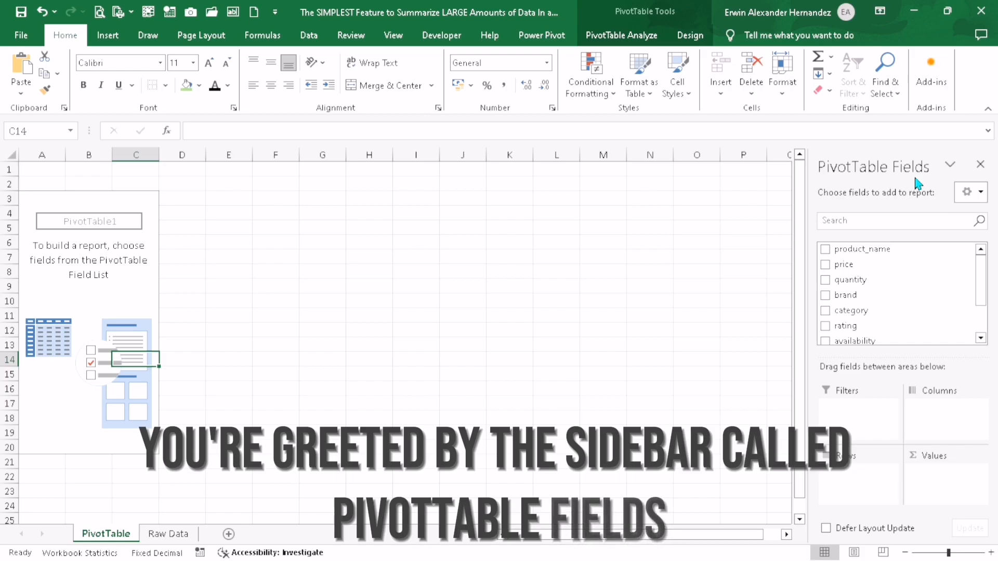
{"action": "scroll", "coordinate": [899, 312], "scroll_direction": "down", "scroll_amount": 2}
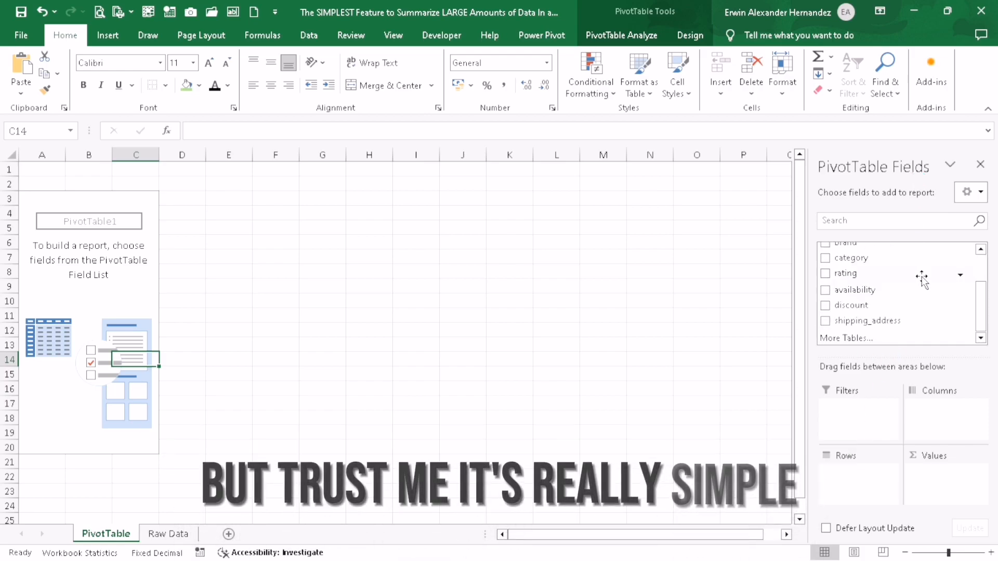
{"action": "scroll", "coordinate": [916, 323], "scroll_direction": "up", "scroll_amount": 2}
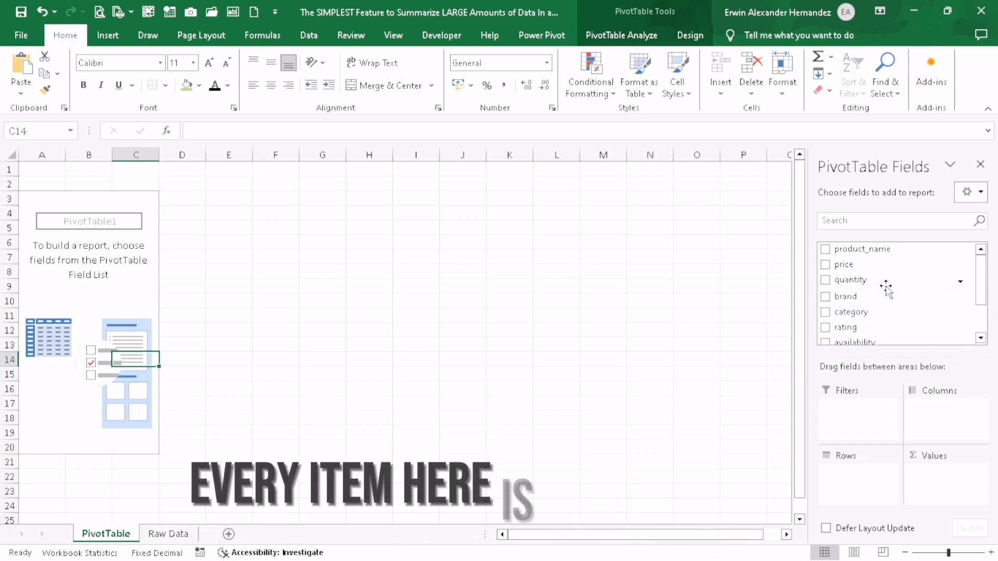
{"action": "scroll", "coordinate": [875, 285], "scroll_direction": "down", "scroll_amount": 2}
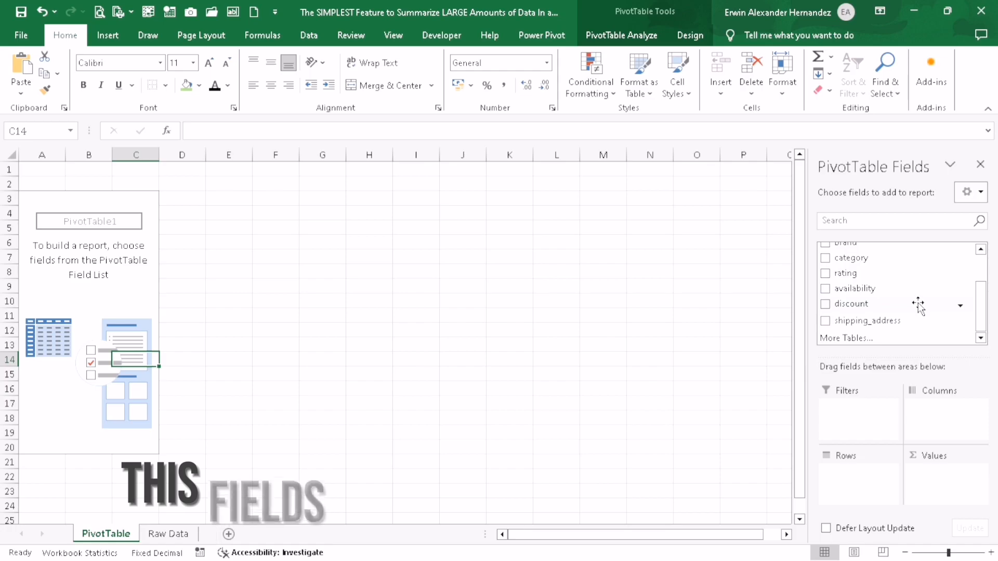
{"action": "left_click", "coordinate": [168, 534]}
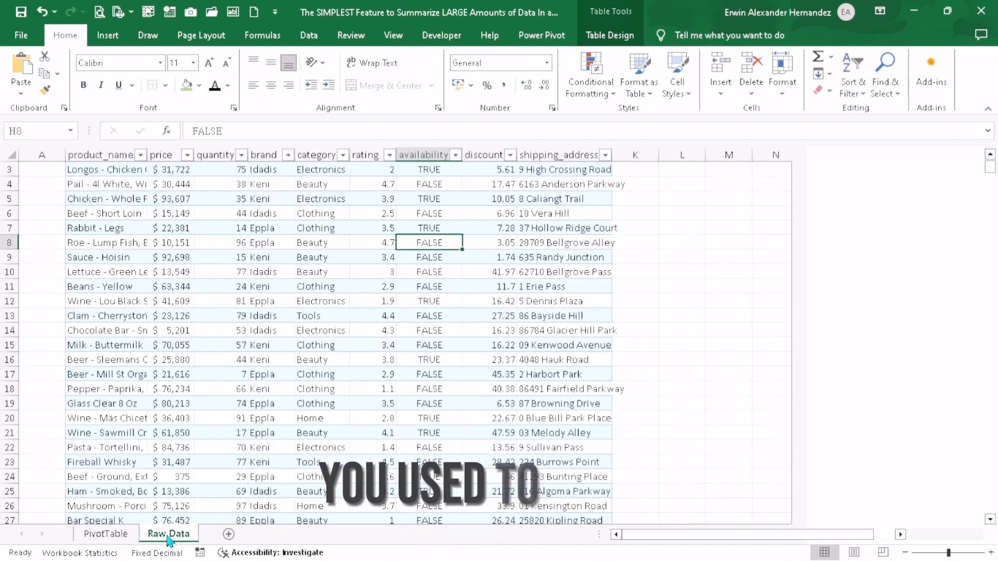
{"action": "left_click", "coordinate": [106, 534]}
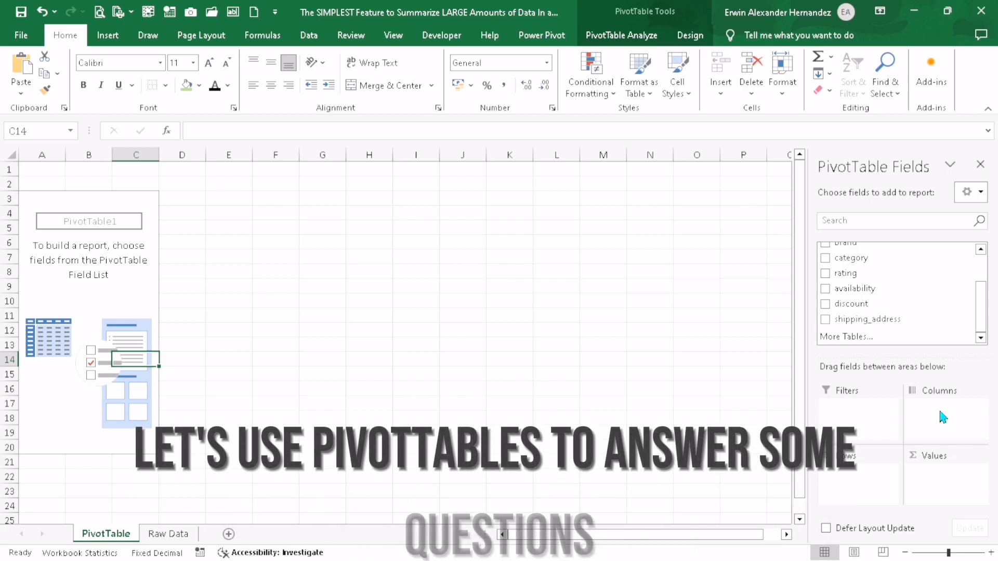
Read question 1 on the Questions sheet and check which PivotTable fields it needs
{"action": "left_click", "coordinate": [151, 535]}
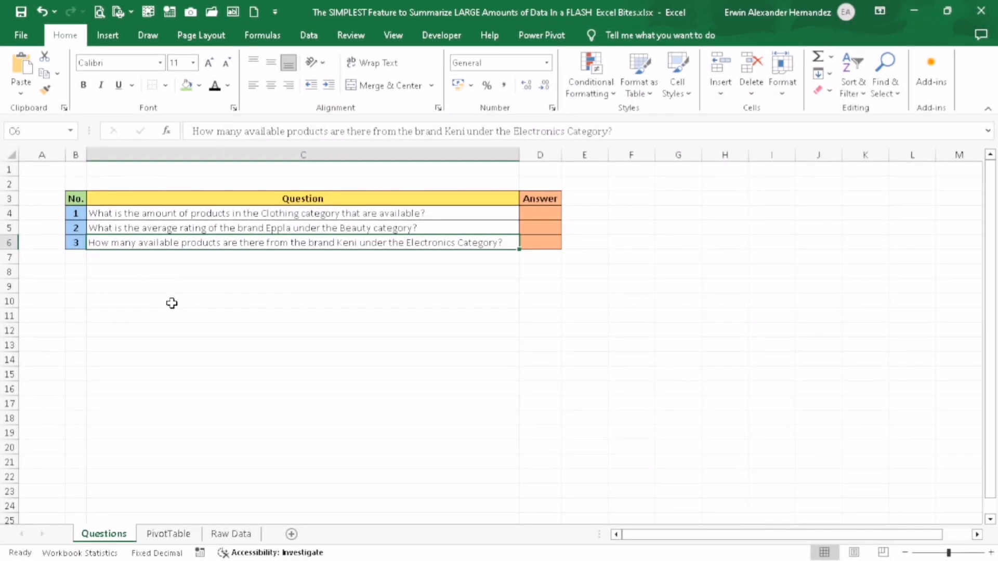
{"action": "left_click", "coordinate": [172, 303]}
{"action": "left_click", "coordinate": [193, 213]}
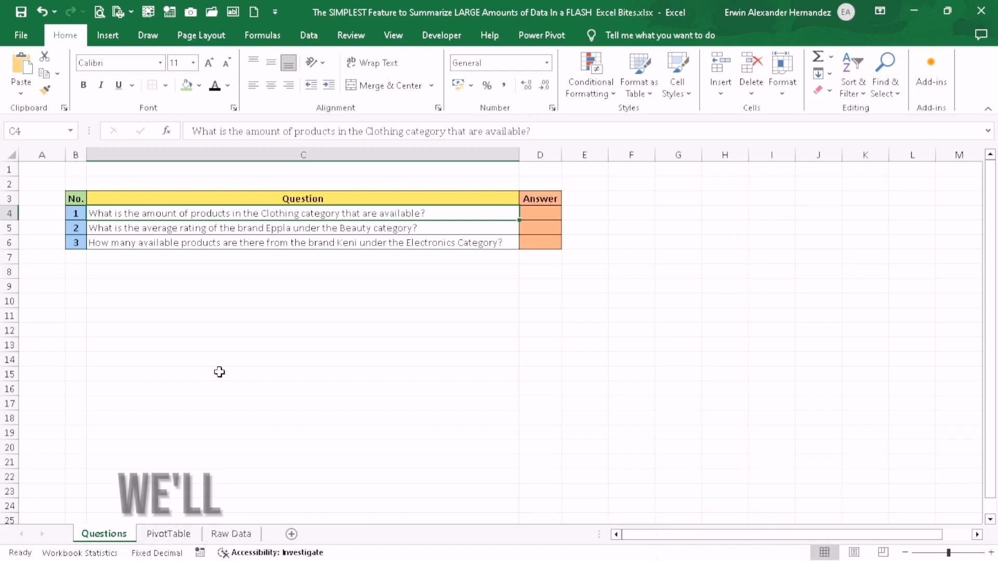
{"action": "left_click", "coordinate": [175, 535]}
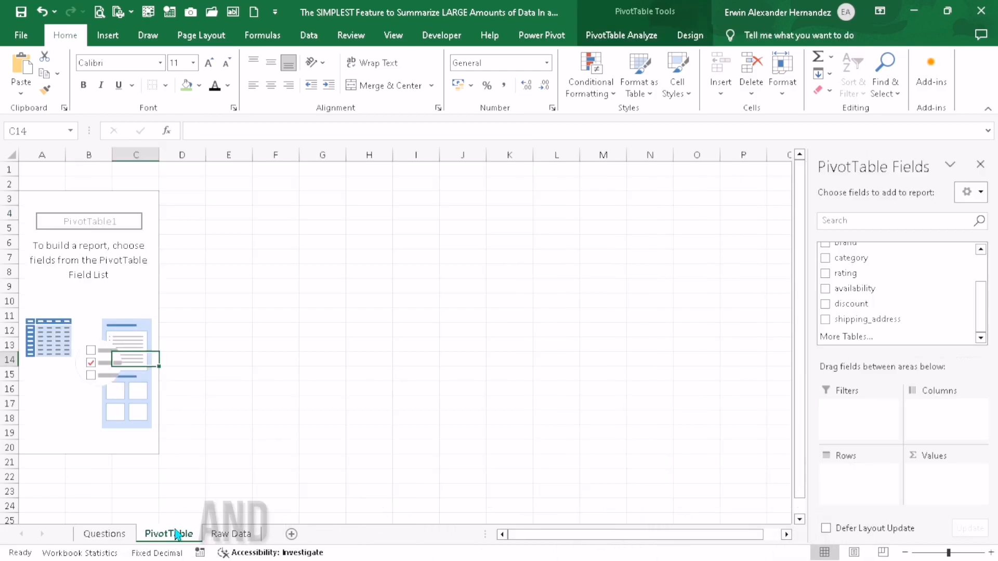
{"action": "left_click", "coordinate": [135, 331]}
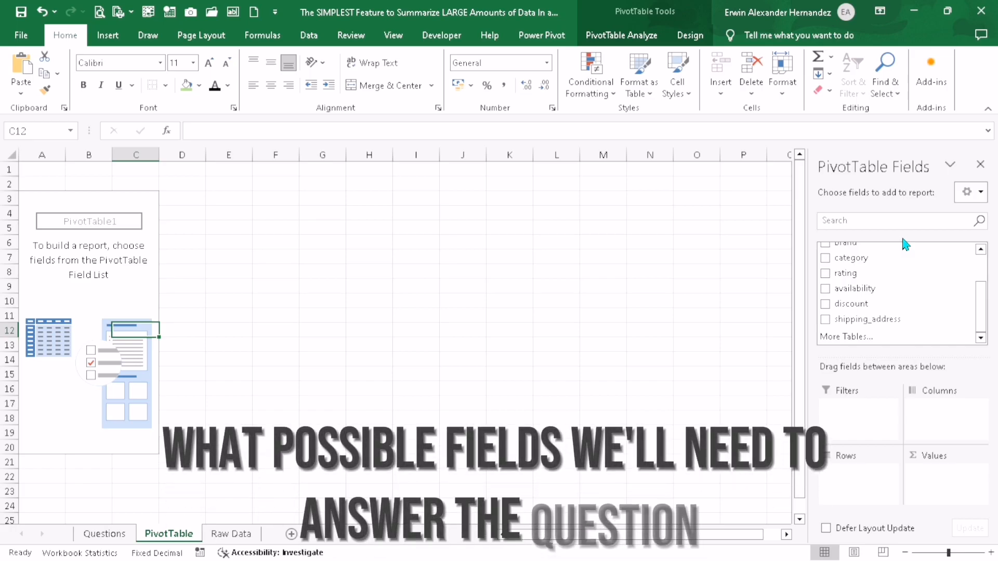
{"action": "left_click", "coordinate": [105, 540]}
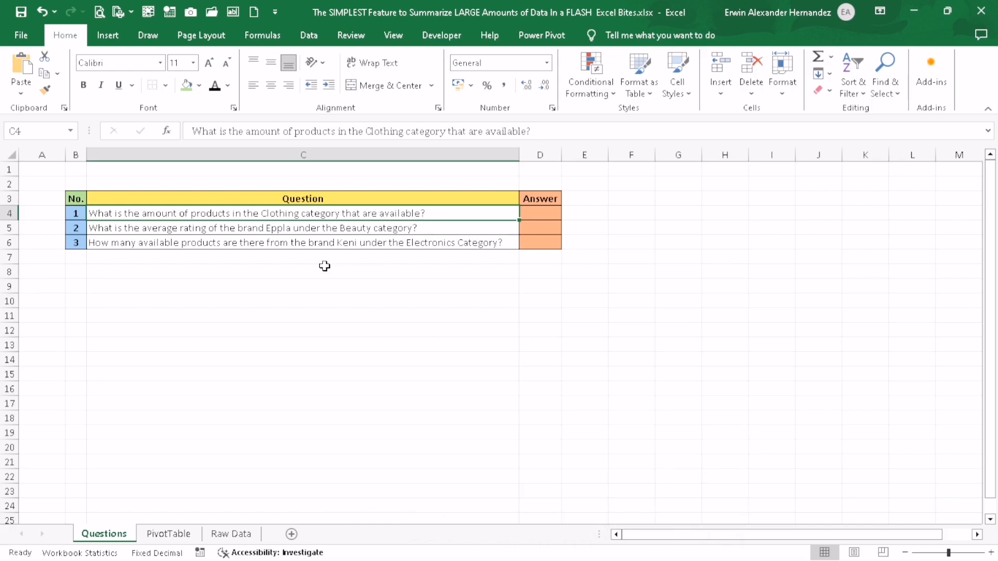
Build the PivotTable with a count of product_name as values, category as rows and availability as columns
{"action": "left_click", "coordinate": [167, 534]}
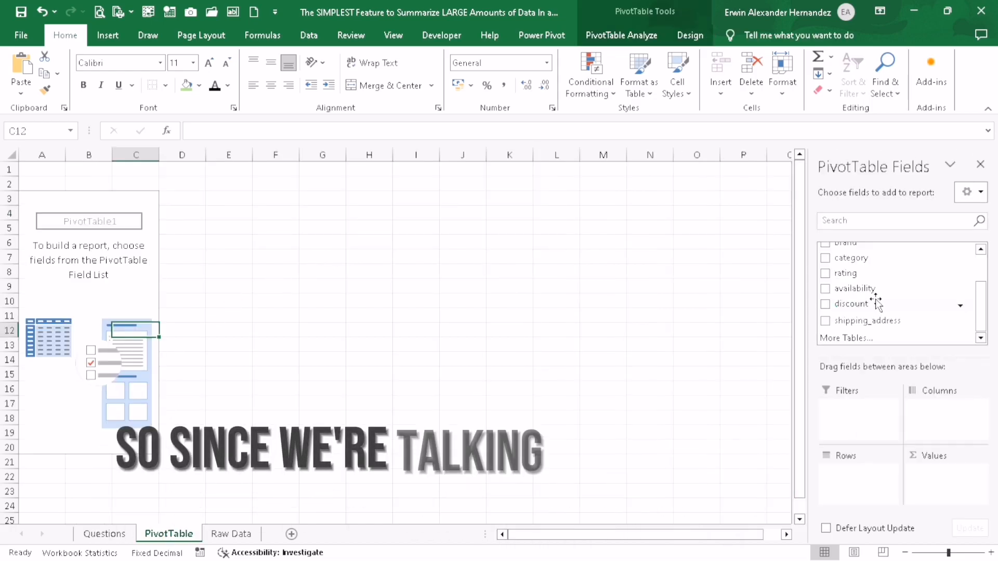
{"action": "scroll", "coordinate": [878, 296], "scroll_direction": "up", "scroll_amount": 2}
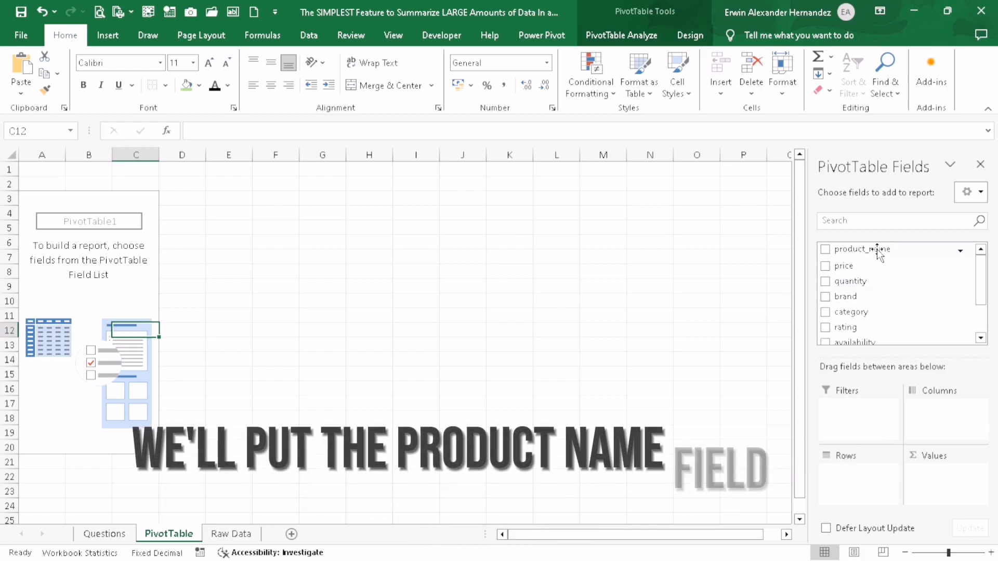
{"action": "left_click_drag", "start_coordinate": [877, 249], "coordinate": [933, 476]}
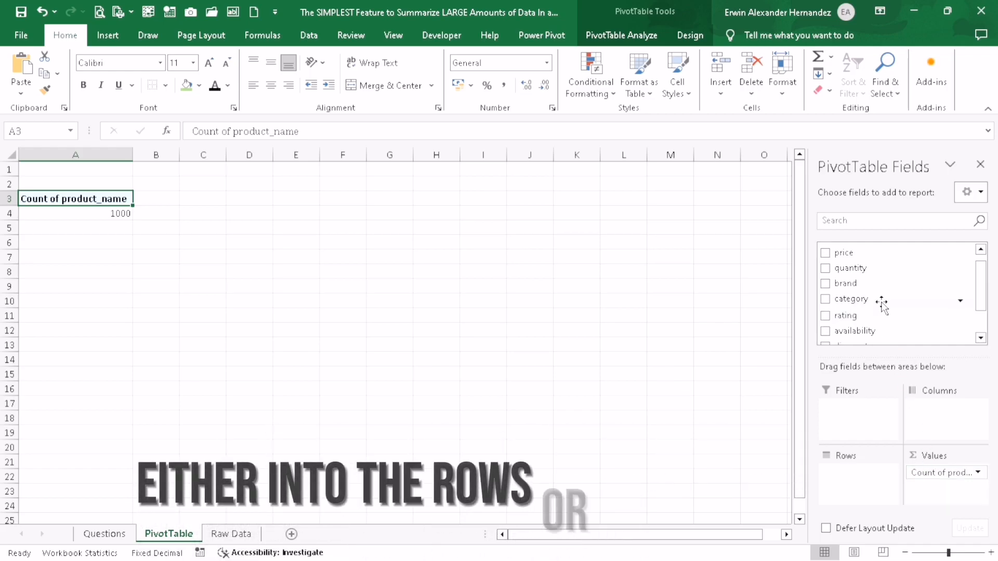
{"action": "left_click_drag", "start_coordinate": [882, 304], "coordinate": [865, 481]}
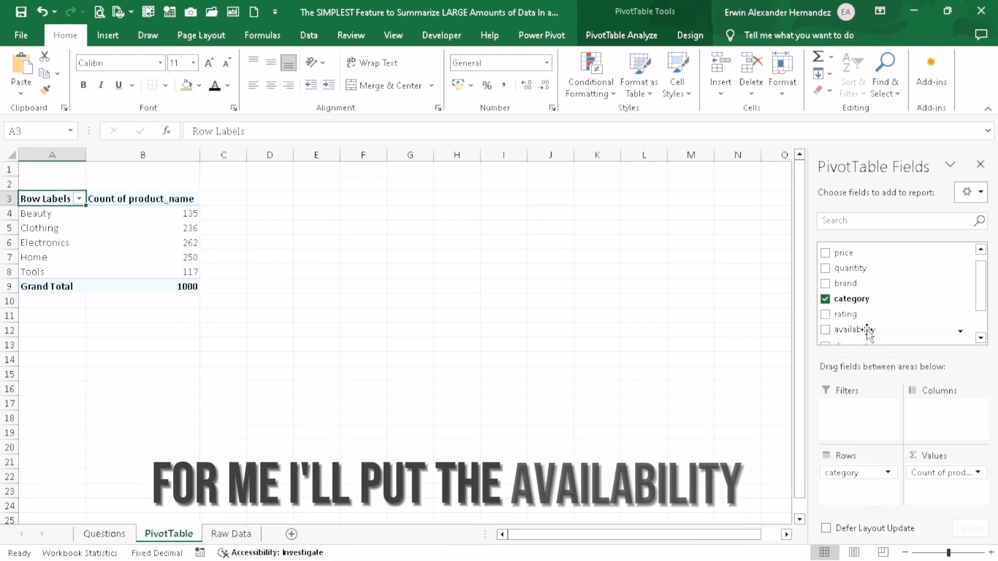
{"action": "left_click_drag", "start_coordinate": [867, 332], "coordinate": [930, 410]}
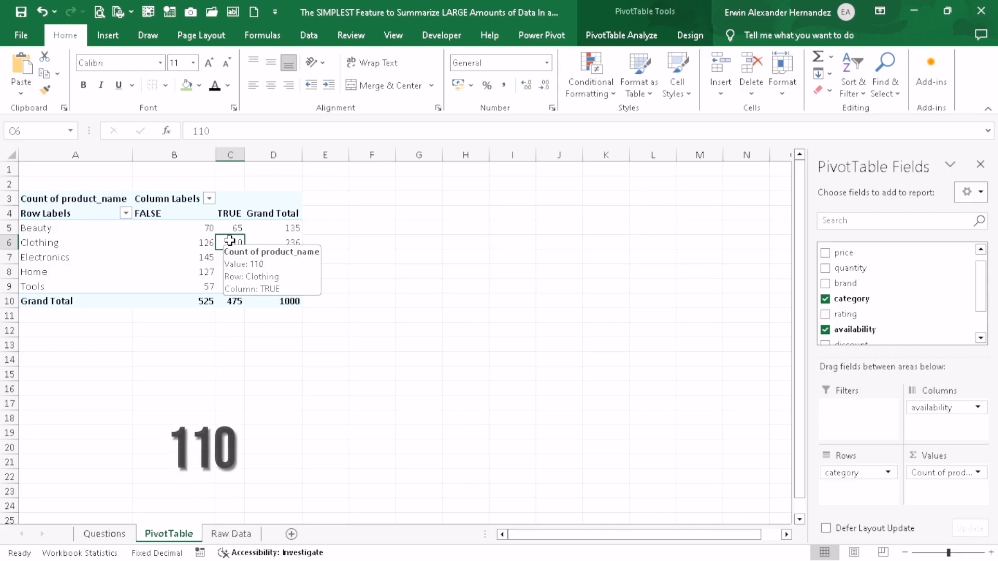
Enter 110 as the answer to question 1 on the Questions sheet
{"action": "left_click", "coordinate": [81, 243]}
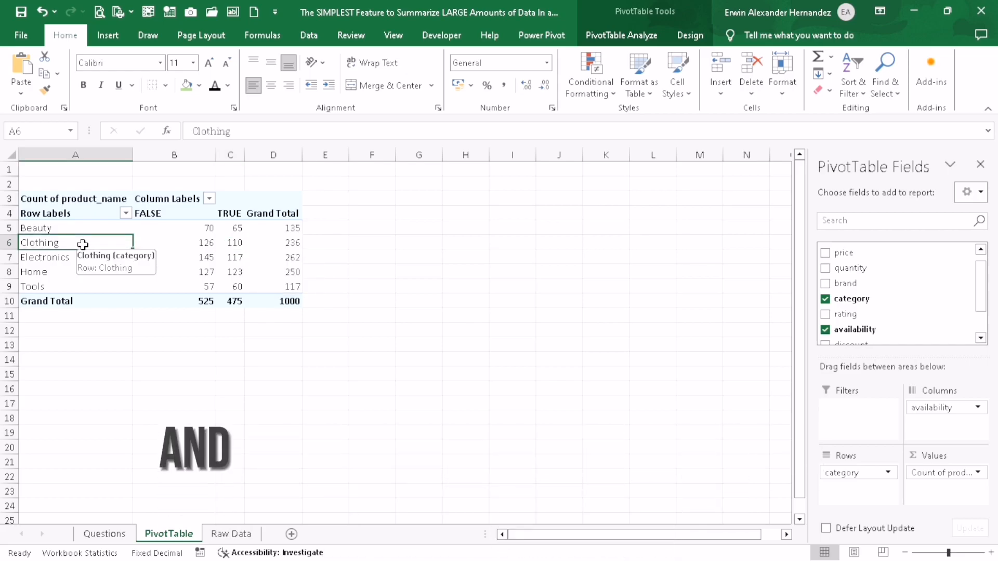
{"action": "left_click", "coordinate": [103, 534]}
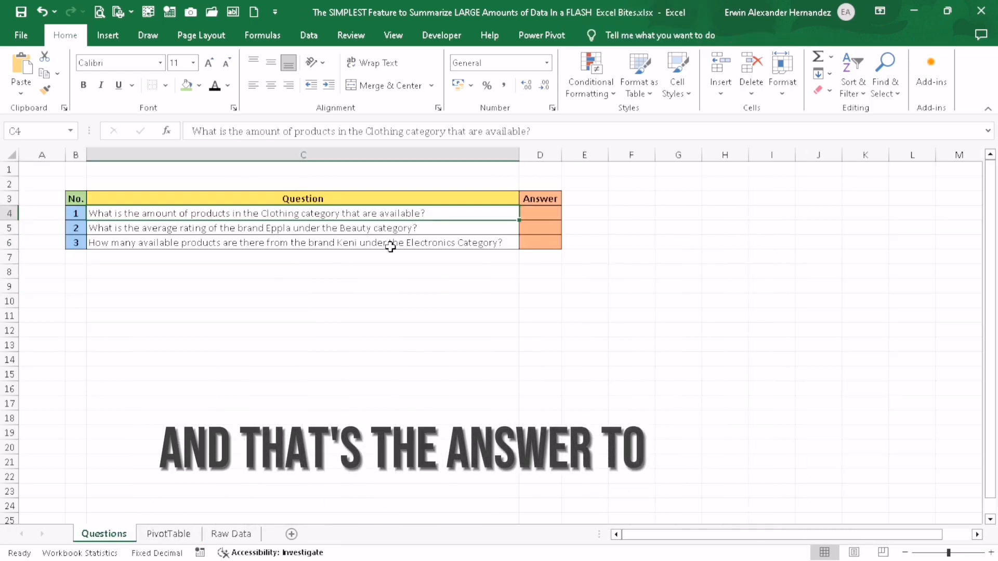
{"action": "left_click", "coordinate": [544, 214]}
{"action": "type", "text": "10"}
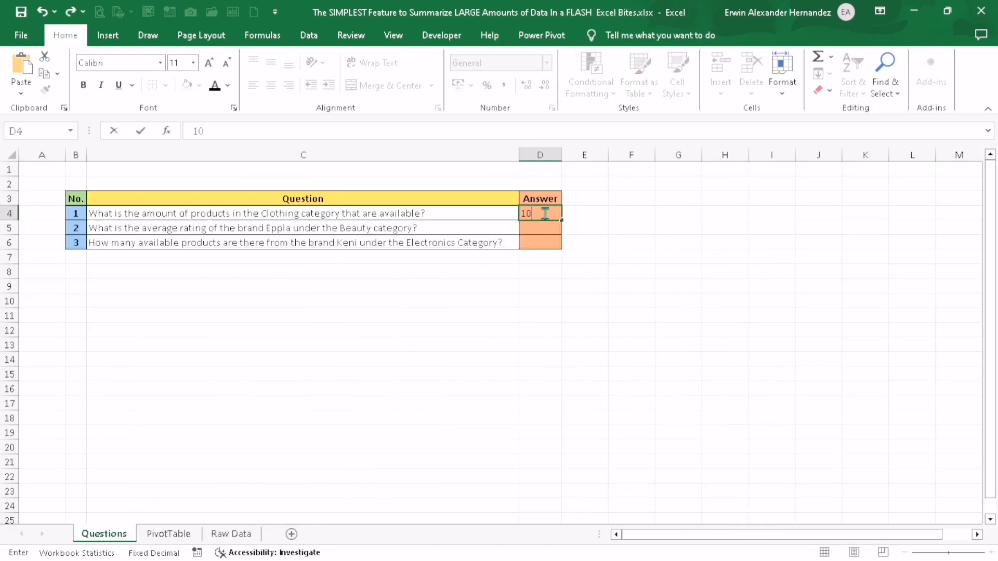
{"action": "key", "text": "Return"}
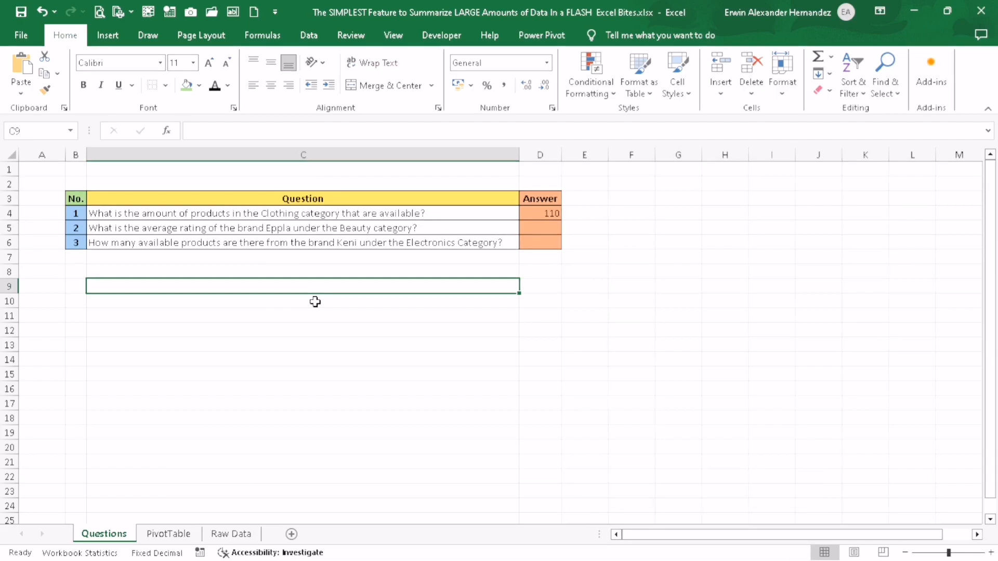
For question 2, remove the existing fields from the PivotTable and add rating as its values
{"action": "left_click", "coordinate": [314, 228]}
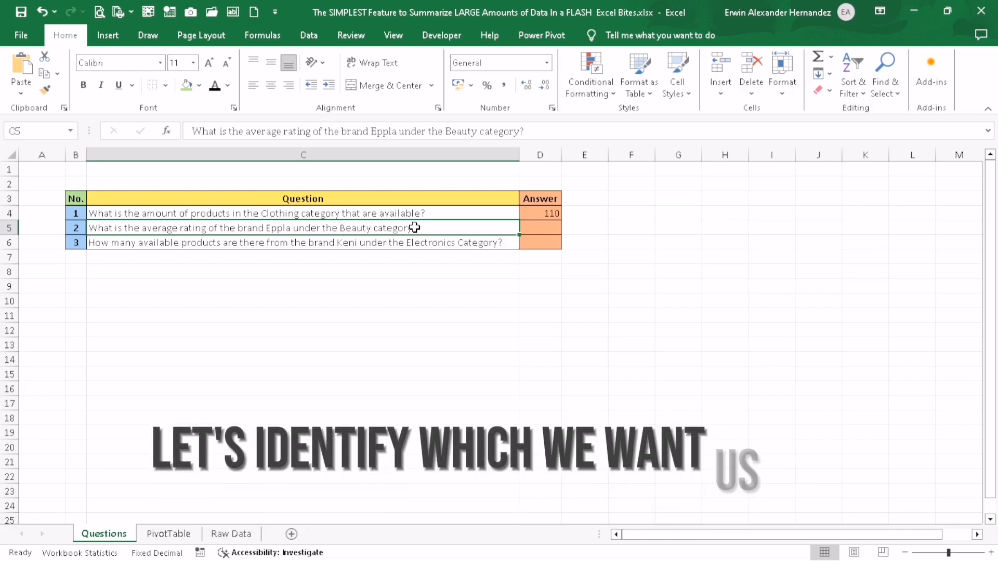
{"action": "left_click", "coordinate": [170, 533]}
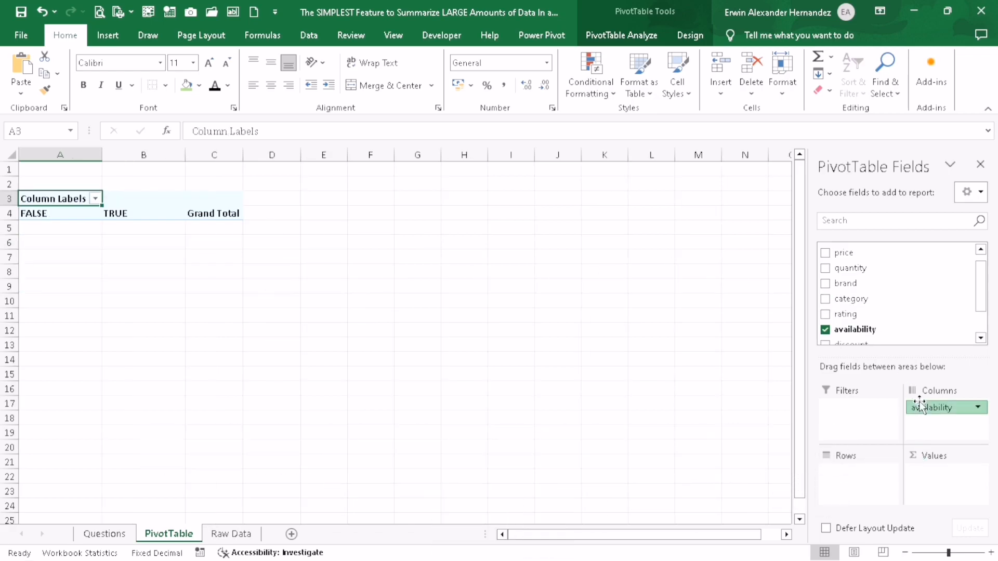
{"action": "left_click_drag", "start_coordinate": [916, 405], "coordinate": [854, 322]}
{"action": "left_click_drag", "start_coordinate": [925, 440], "coordinate": [938, 472]}
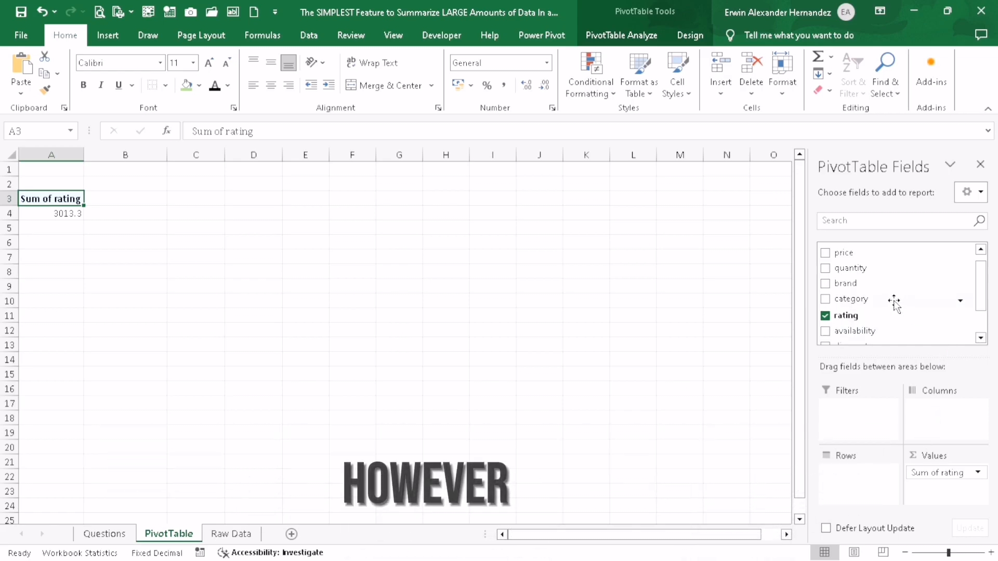
Add category and brand to the PivotTable, arranging brand as rows and category as columns
{"action": "left_click_drag", "start_coordinate": [894, 301], "coordinate": [877, 427]}
{"action": "left_click_drag", "start_coordinate": [858, 481], "coordinate": [859, 480]}
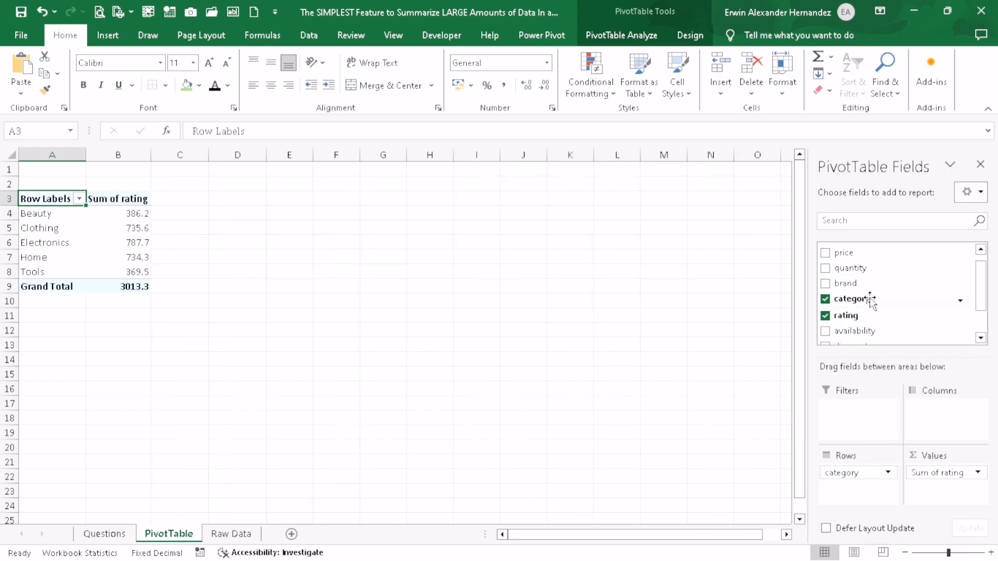
{"action": "left_click_drag", "start_coordinate": [910, 385], "coordinate": [931, 425]}
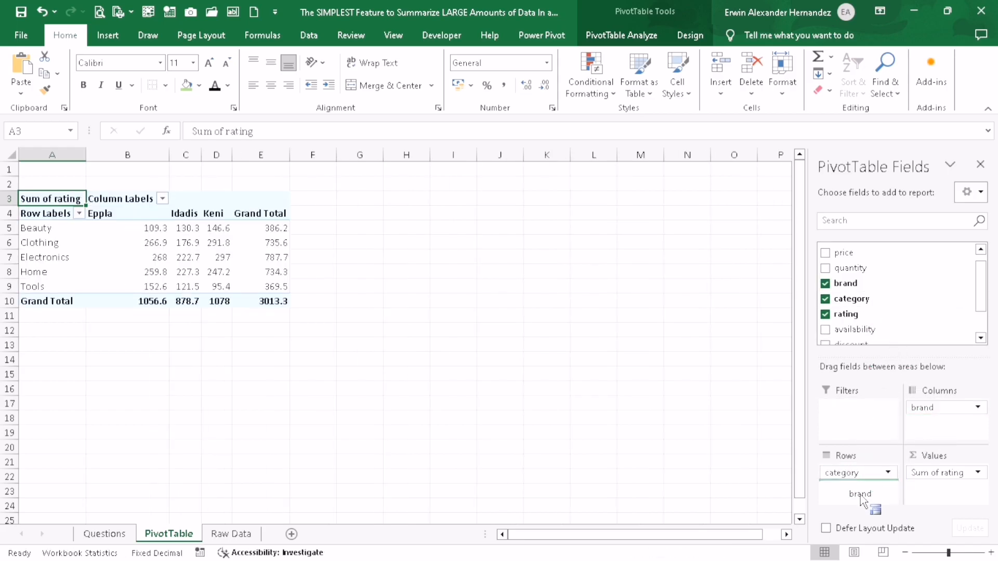
{"action": "left_click_drag", "start_coordinate": [860, 499], "coordinate": [860, 494]}
{"action": "left_click_drag", "start_coordinate": [934, 410], "coordinate": [933, 409]}
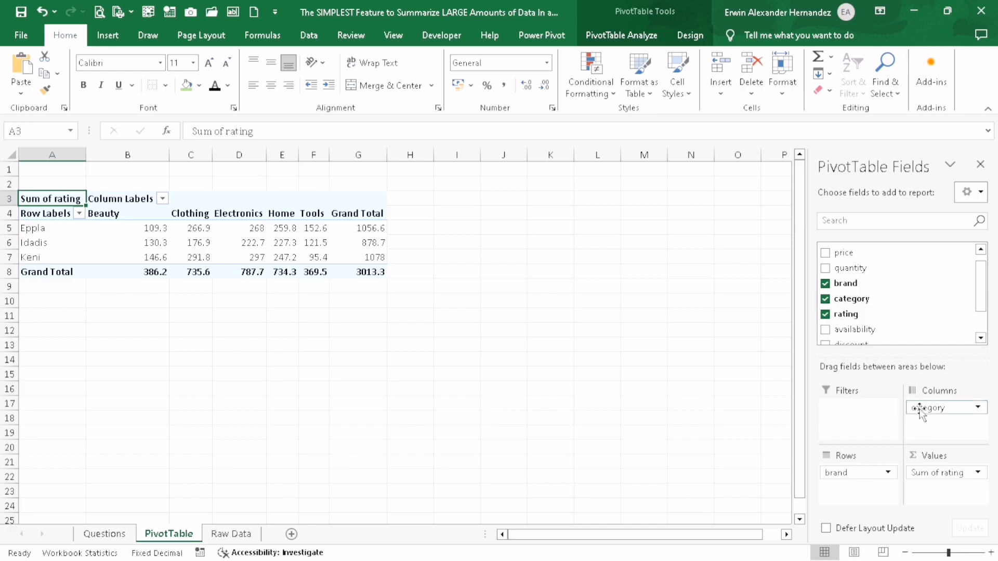
{"action": "left_click_drag", "start_coordinate": [852, 501], "coordinate": [855, 487]}
{"action": "left_click_drag", "start_coordinate": [934, 436], "coordinate": [939, 428]}
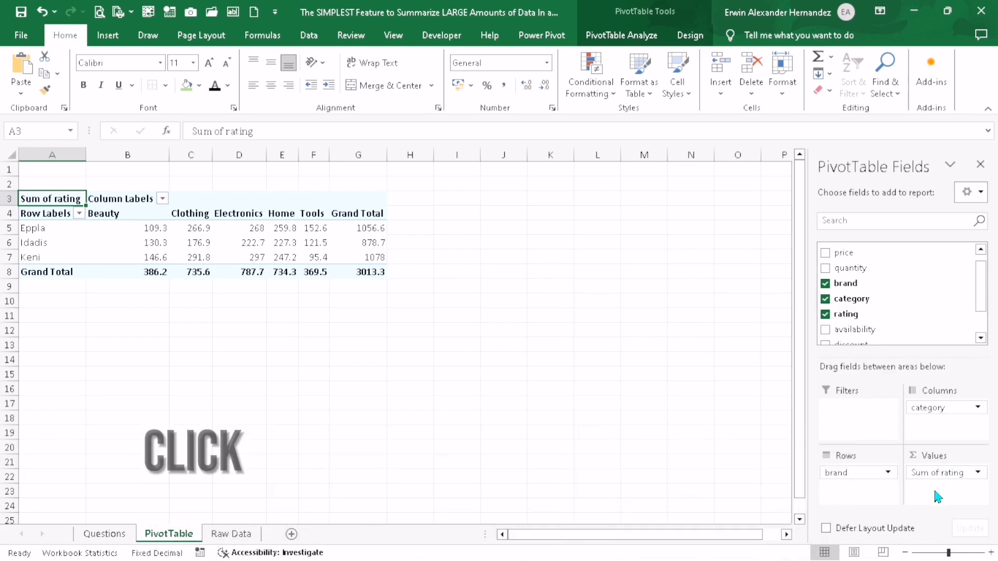
Change the value field settings of rating so that it is summarized by Average
{"action": "left_click", "coordinate": [979, 474]}
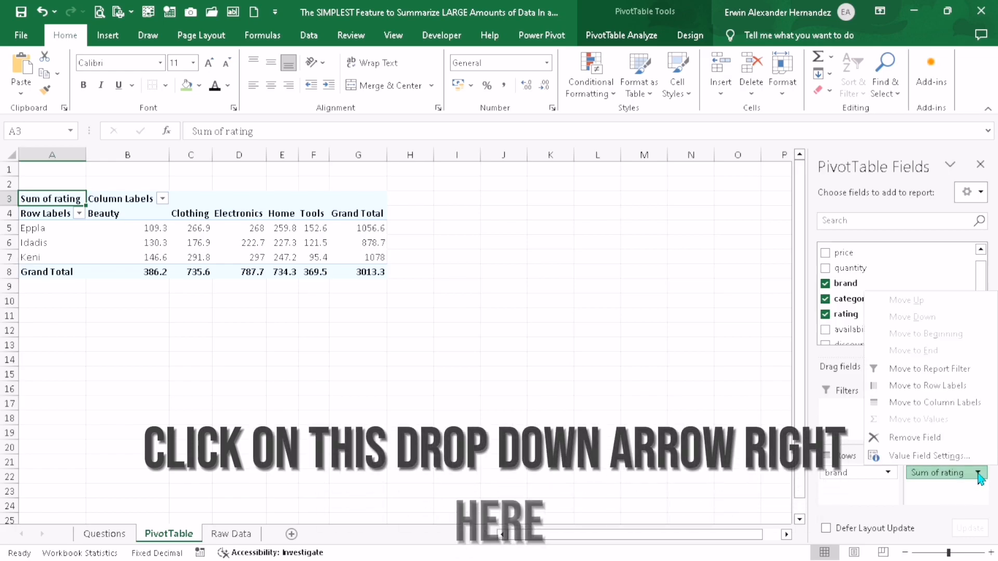
{"action": "left_click", "coordinate": [928, 456]}
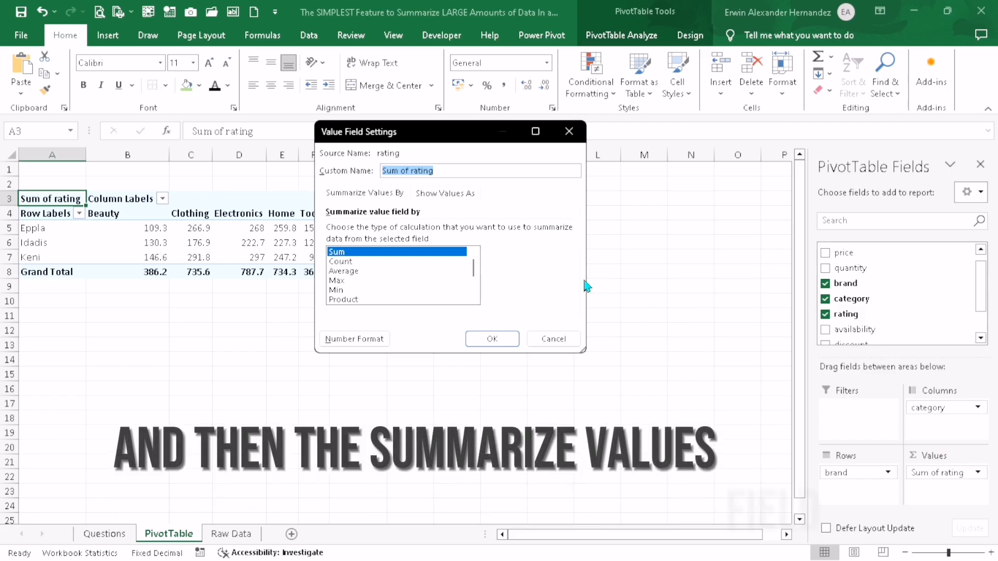
{"action": "left_click", "coordinate": [387, 271]}
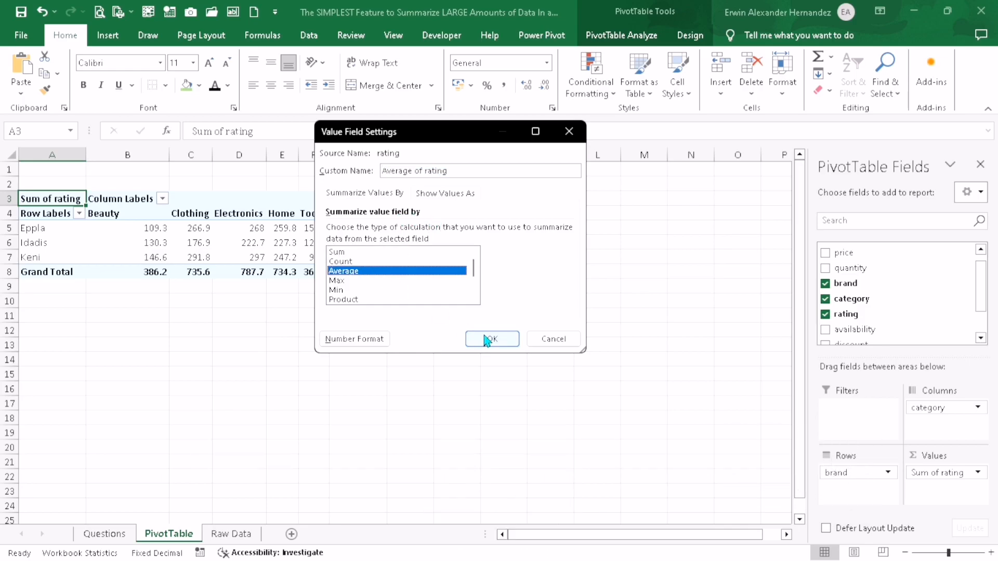
{"action": "left_click", "coordinate": [500, 339]}
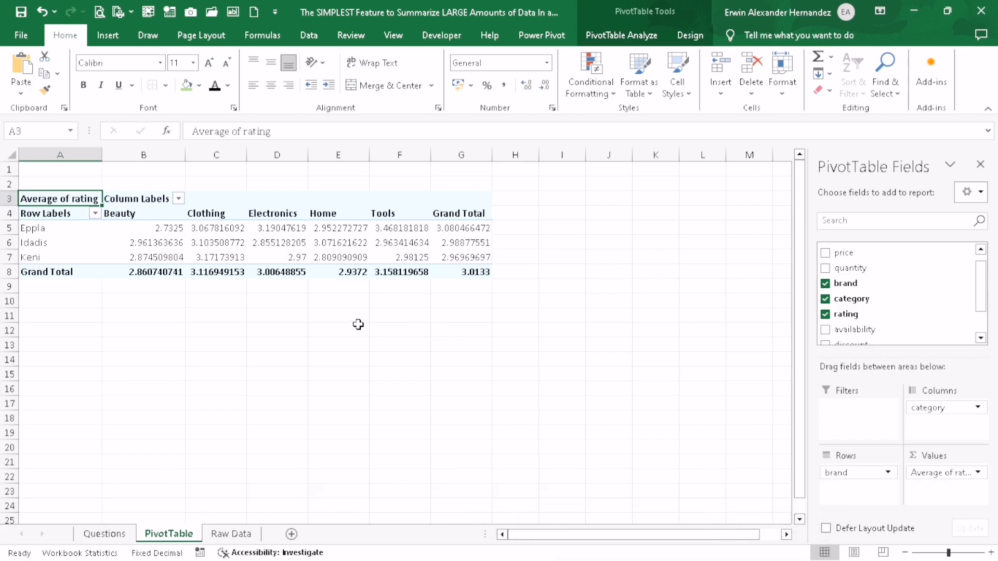
Format all average ratings in the PivotTable, including the grand totals, to two decimal places
{"action": "left_click", "coordinate": [324, 257]}
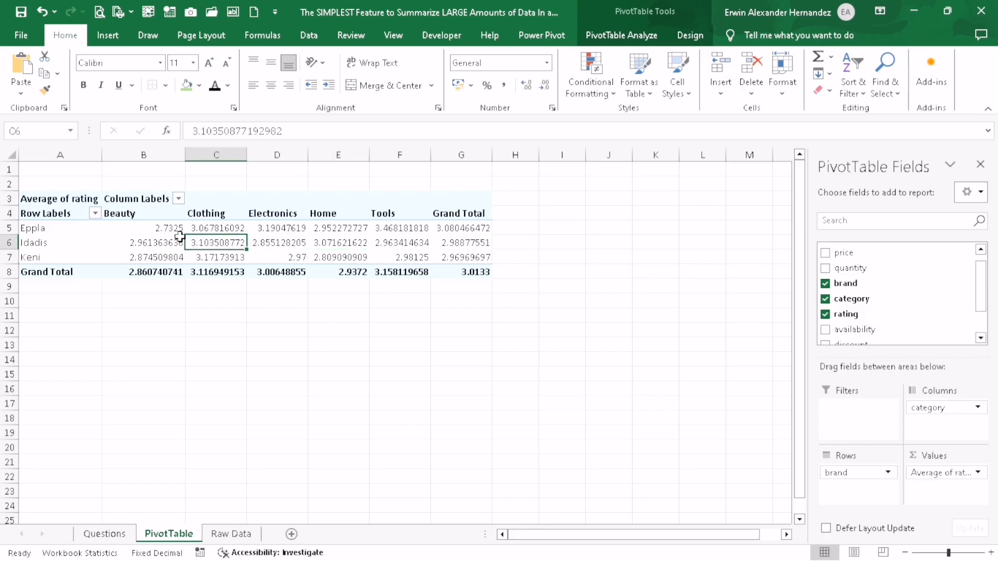
{"action": "left_click", "coordinate": [167, 242]}
{"action": "left_click_drag", "start_coordinate": [168, 228], "coordinate": [466, 273]}
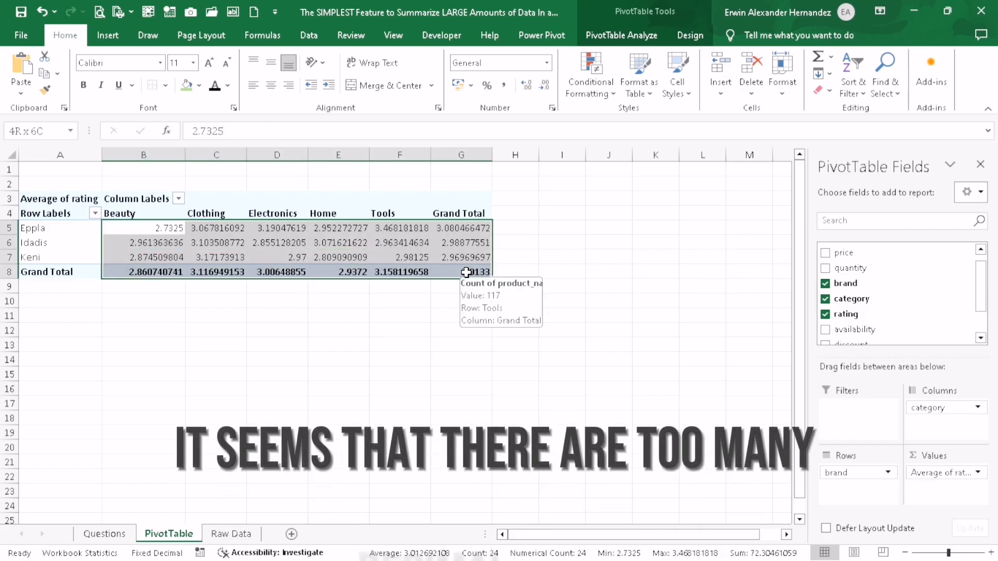
{"action": "left_click", "coordinate": [526, 86]}
{"action": "double_click", "coordinate": [526, 85]}
{"action": "left_click", "coordinate": [544, 86]}
{"action": "double_click", "coordinate": [546, 87]}
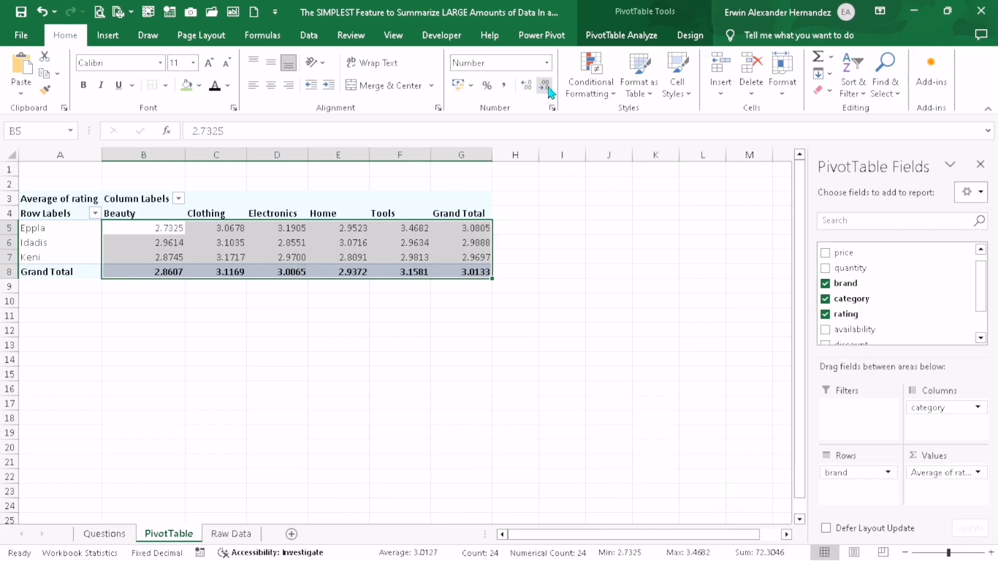
{"action": "left_click", "coordinate": [377, 306]}
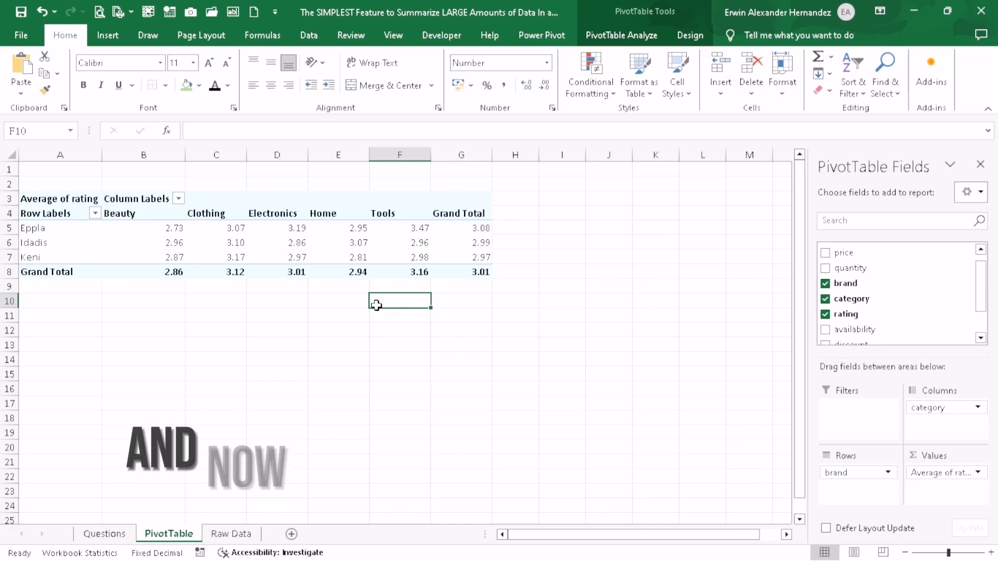
Look up Eppla's average rating under Beauty and enter 2.73 as the answer to question 2 on the Questions sheet
{"action": "left_click", "coordinate": [364, 272]}
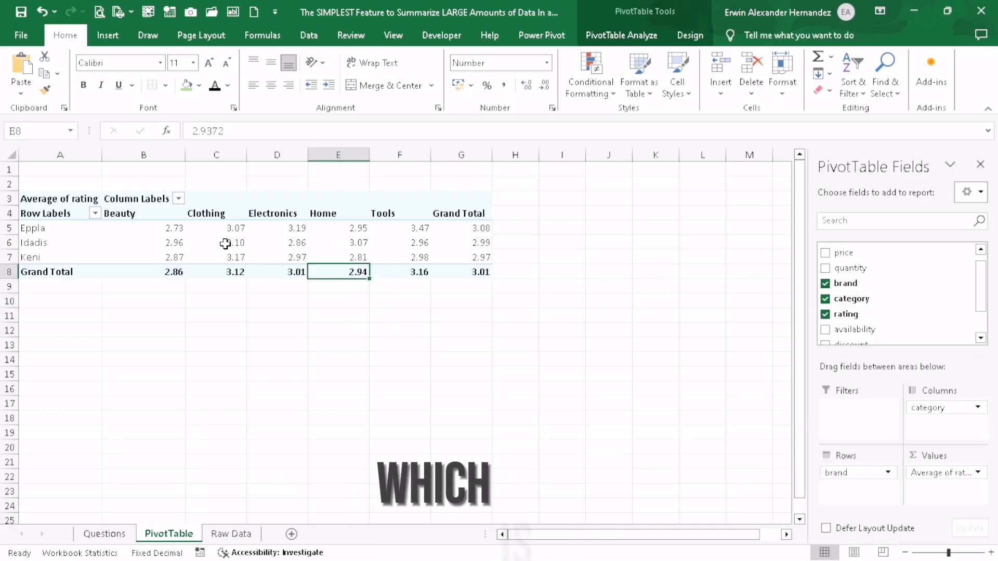
{"action": "left_click", "coordinate": [170, 229]}
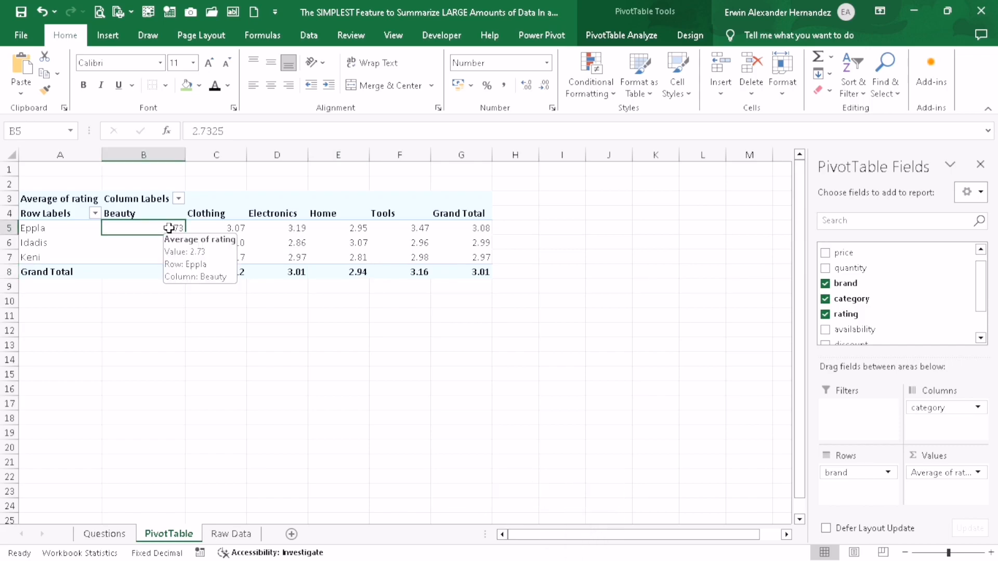
{"action": "left_click", "coordinate": [106, 533]}
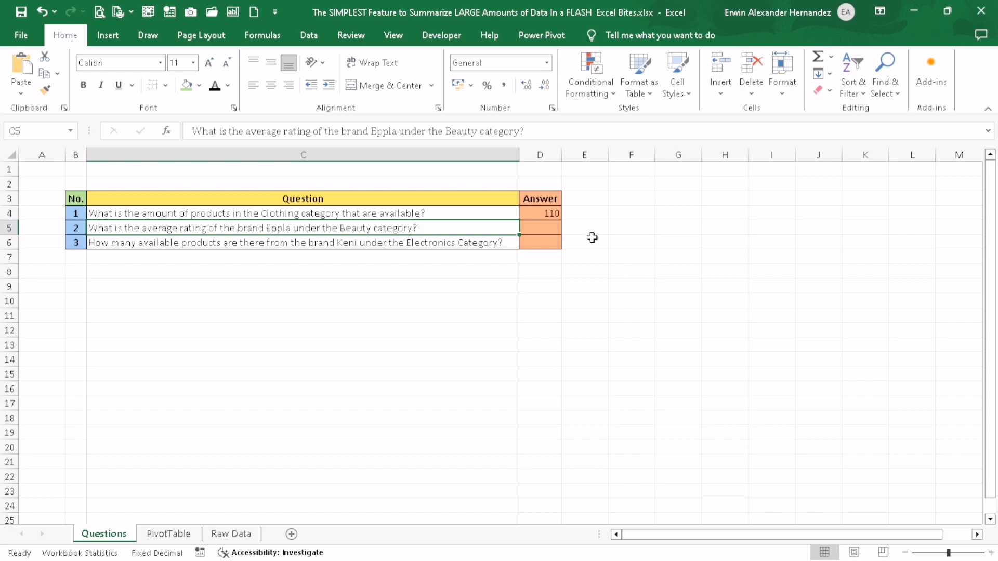
{"action": "left_click", "coordinate": [537, 232]}
{"action": "type", "text": "2.73"}
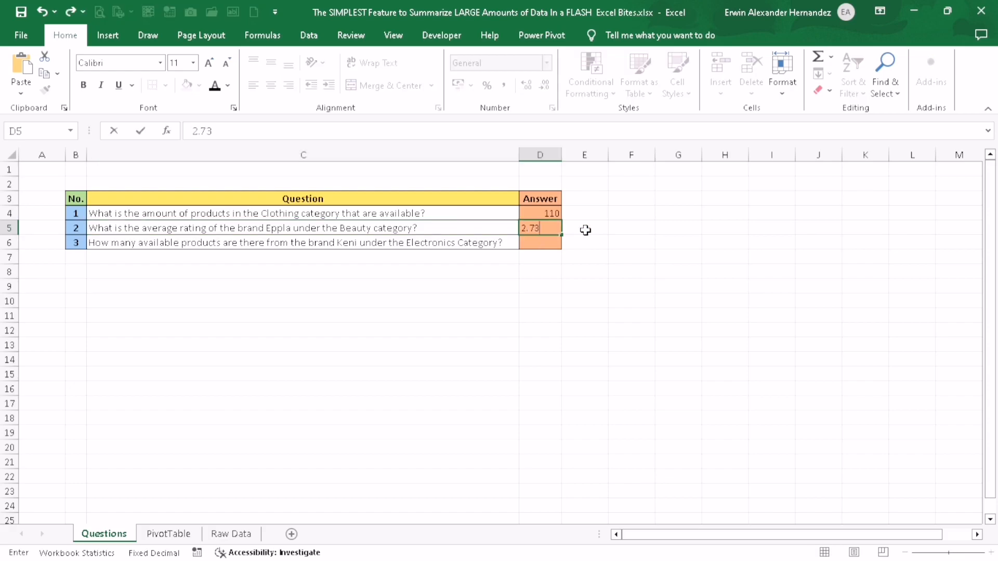
{"action": "left_click", "coordinate": [530, 277]}
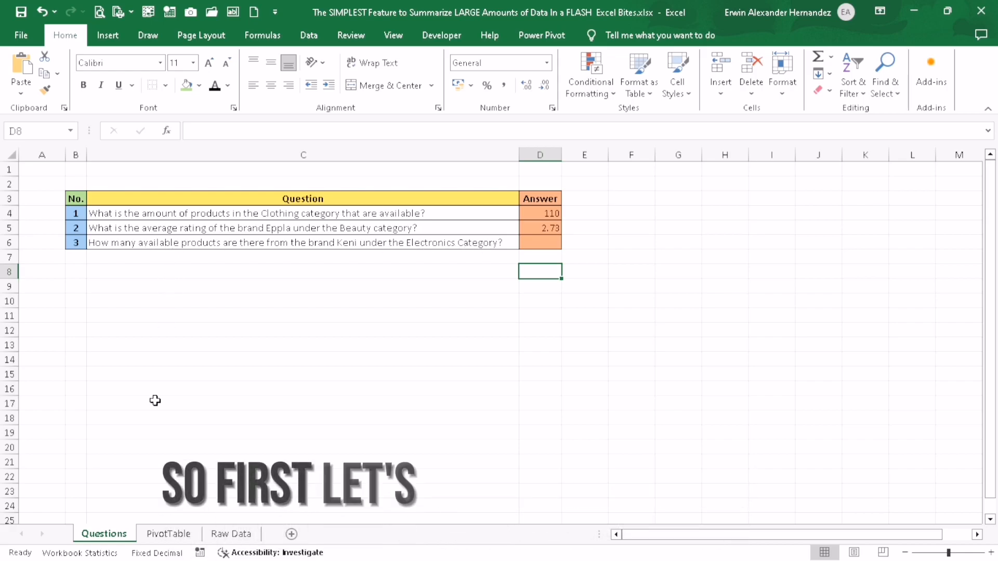
Rebuild the PivotTable with a count of product_name as values, brand and availability as rows, and category as columns
{"action": "left_click", "coordinate": [168, 534]}
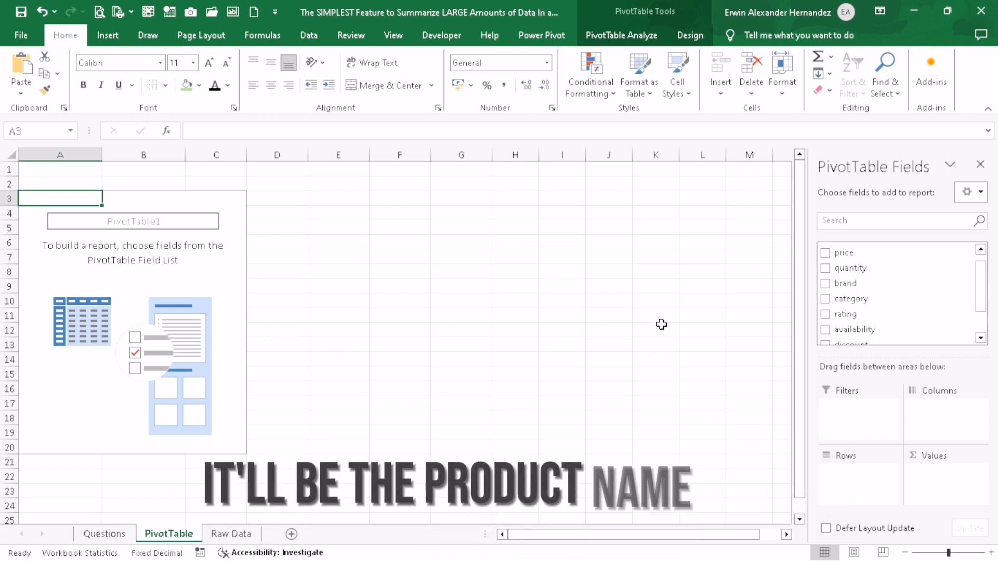
{"action": "scroll", "coordinate": [877, 307], "scroll_direction": "down", "scroll_amount": 1}
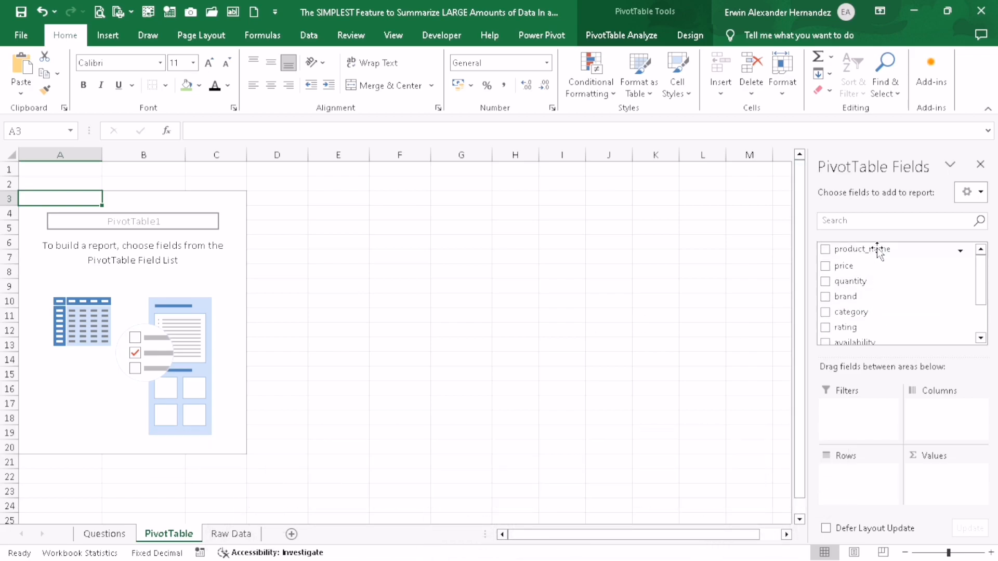
{"action": "left_click_drag", "start_coordinate": [940, 491], "coordinate": [941, 490]}
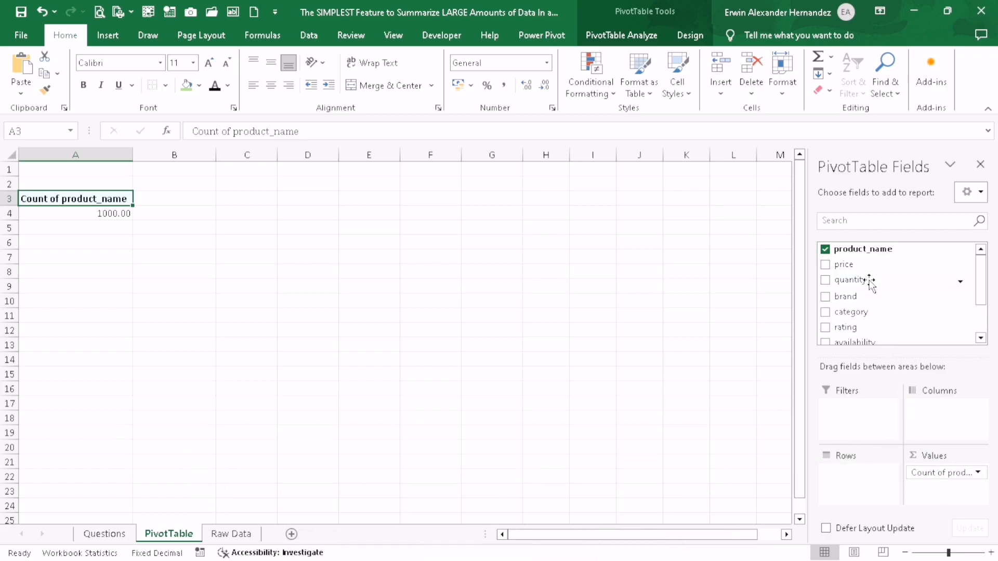
{"action": "left_click_drag", "start_coordinate": [852, 341], "coordinate": [872, 480]}
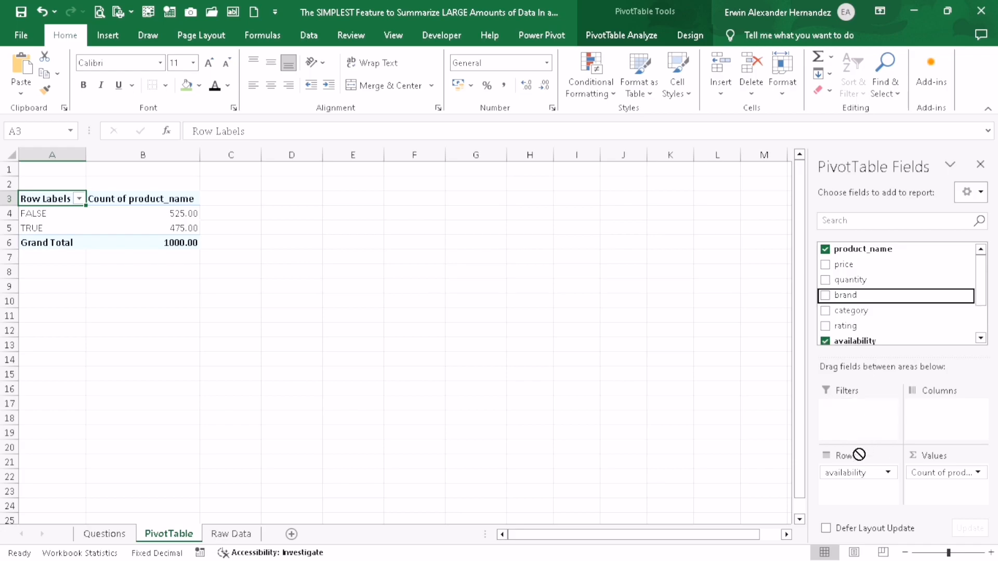
{"action": "left_click_drag", "start_coordinate": [861, 451], "coordinate": [857, 466]}
{"action": "left_click_drag", "start_coordinate": [925, 427], "coordinate": [927, 428]}
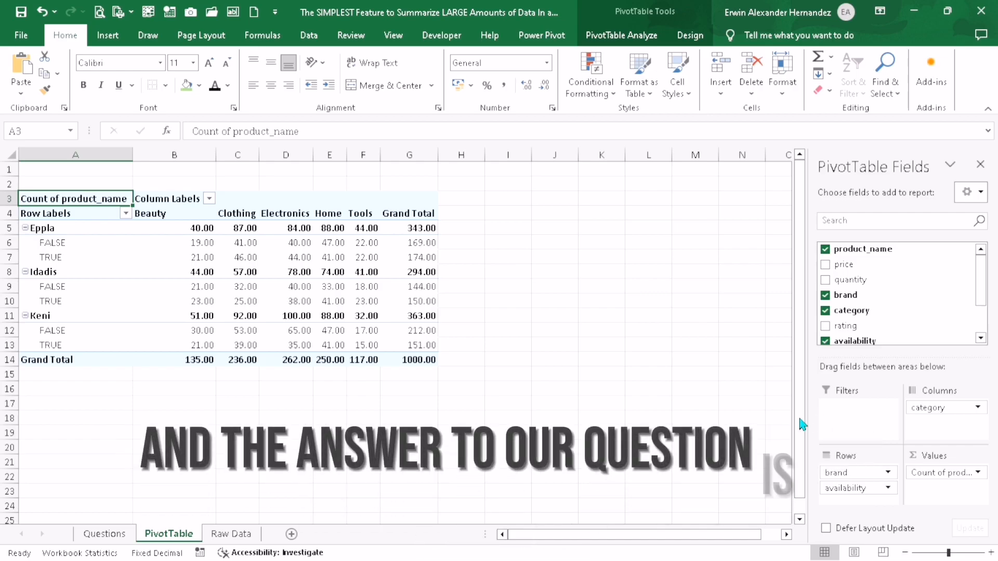
Look up Keni's available Electronics products and enter 35 as the answer to question 3 on the Questions sheet
{"action": "left_click", "coordinate": [295, 347]}
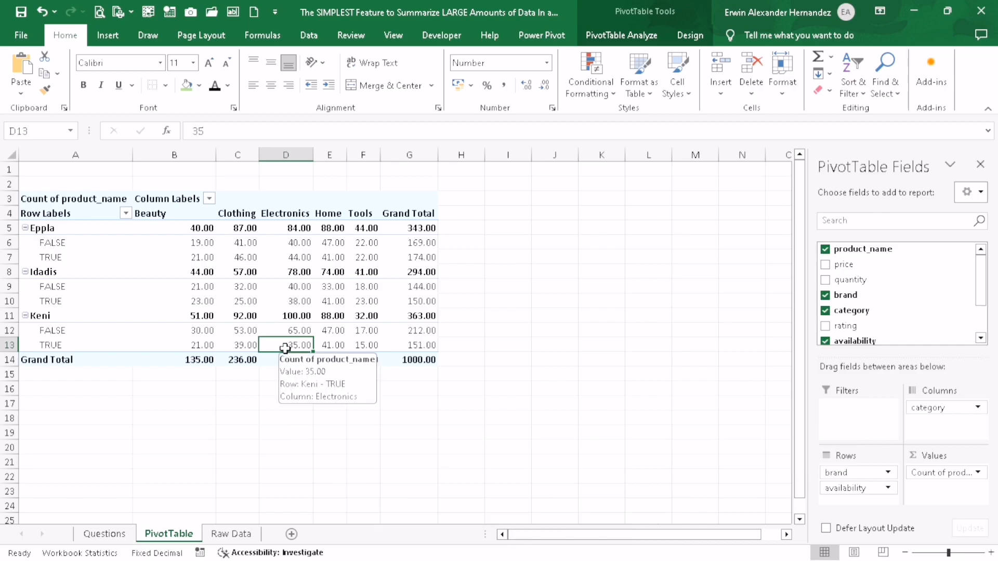
{"action": "left_click", "coordinate": [104, 535]}
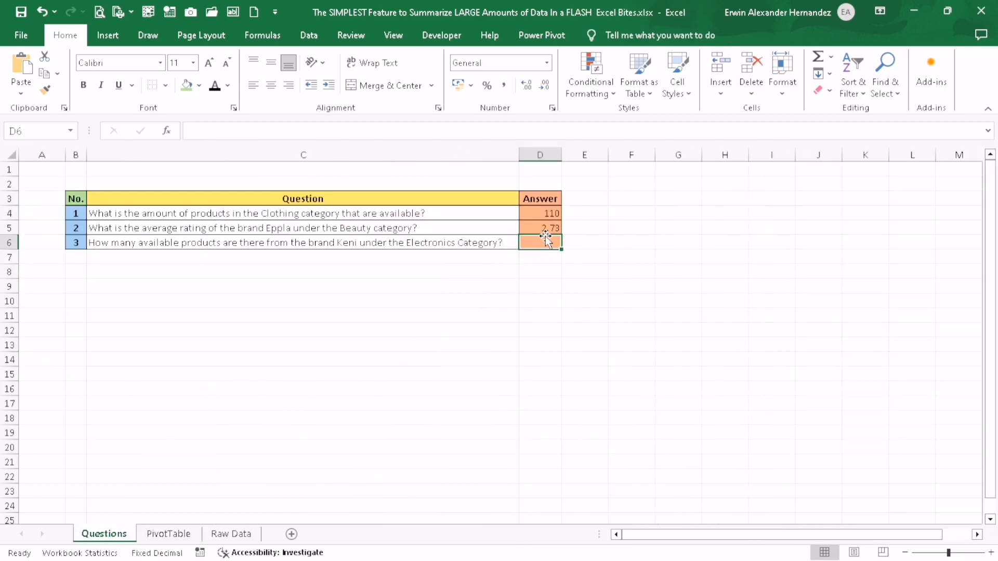
{"action": "type", "text": "35"}
{"action": "left_click", "coordinate": [541, 276]}
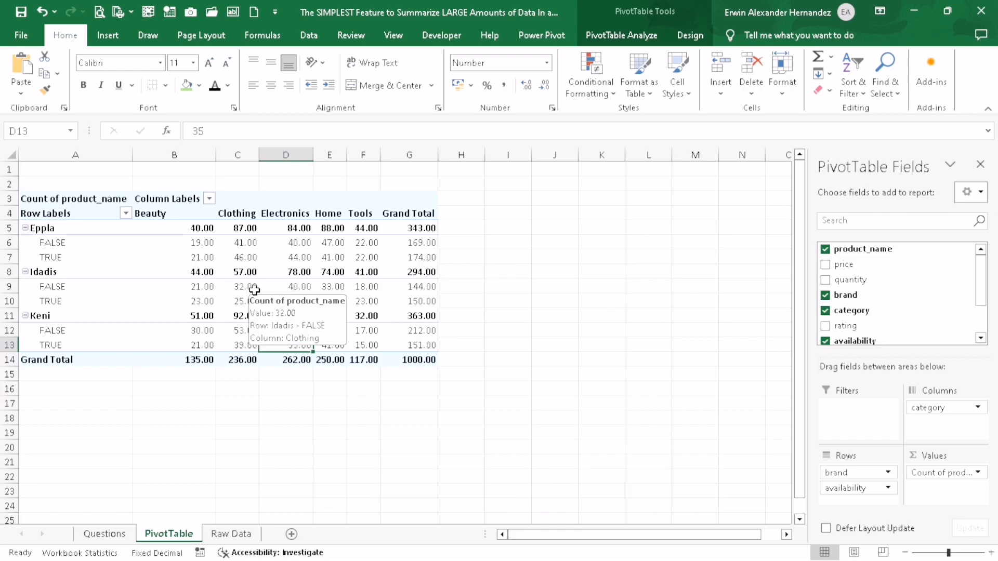
Insert a Clustered Column PivotChart based on the PivotTable
{"action": "left_click", "coordinate": [620, 35]}
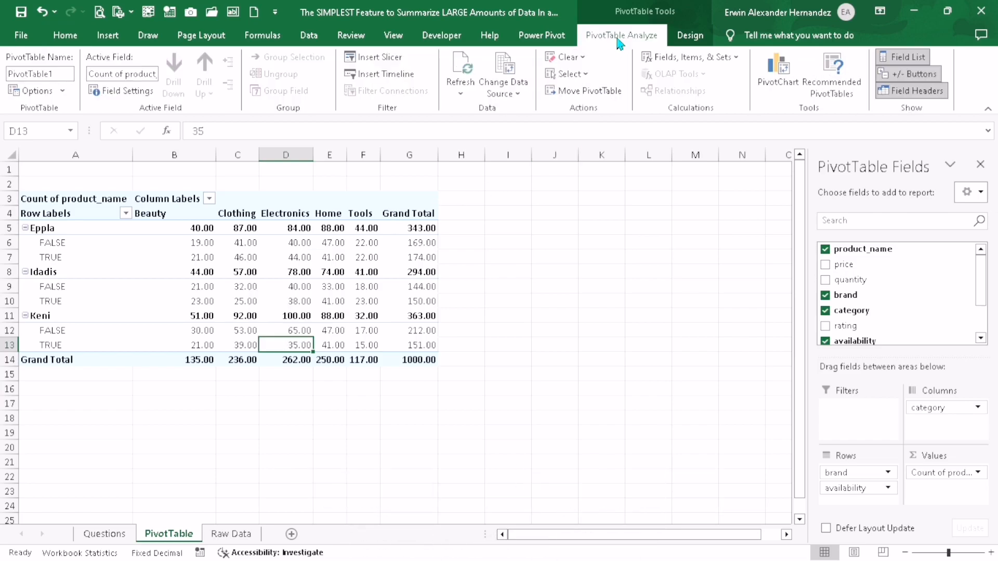
{"action": "left_click", "coordinate": [775, 83]}
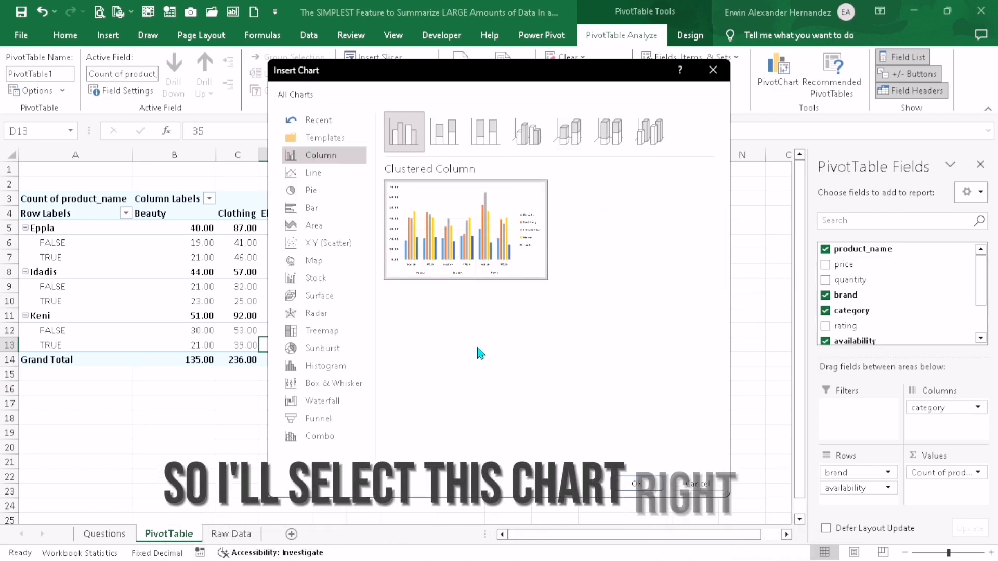
{"action": "left_click", "coordinate": [635, 483]}
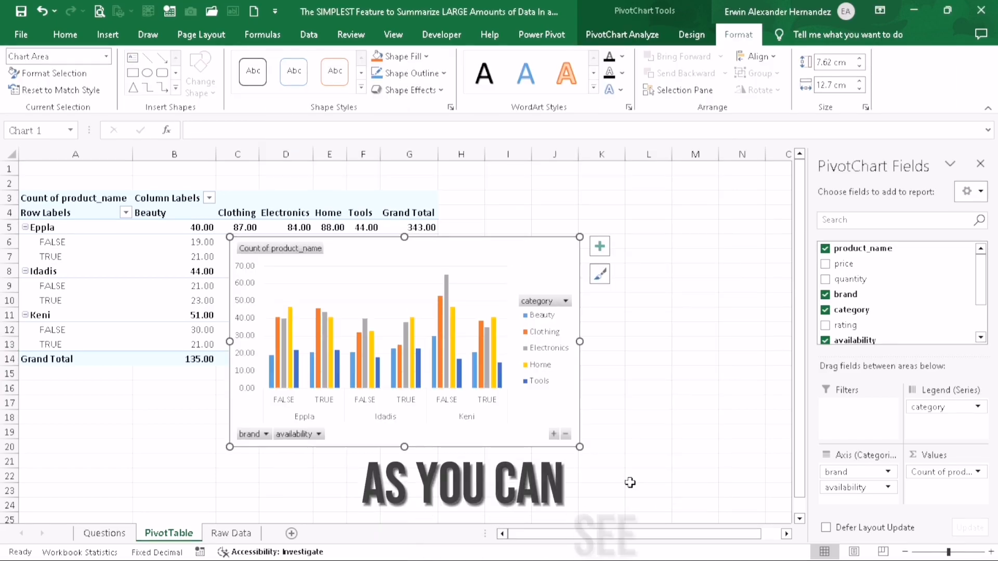
Move the PivotChart away from the PivotTable's category columns and remove brand and availability from the axis, with category as the legend field
{"action": "left_click_drag", "start_coordinate": [521, 316], "coordinate": [666, 238]}
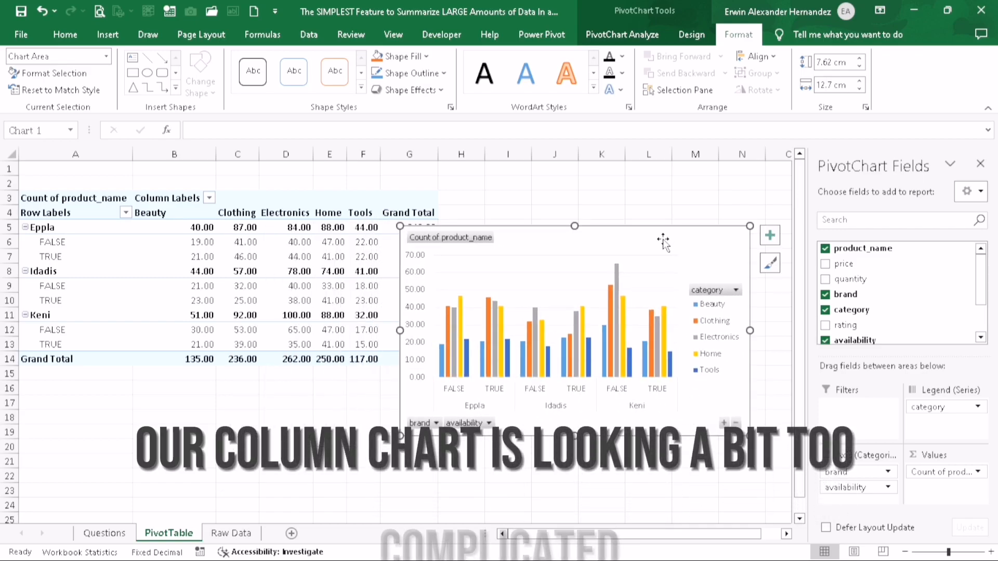
{"action": "mouse_move", "coordinate": [568, 363]}
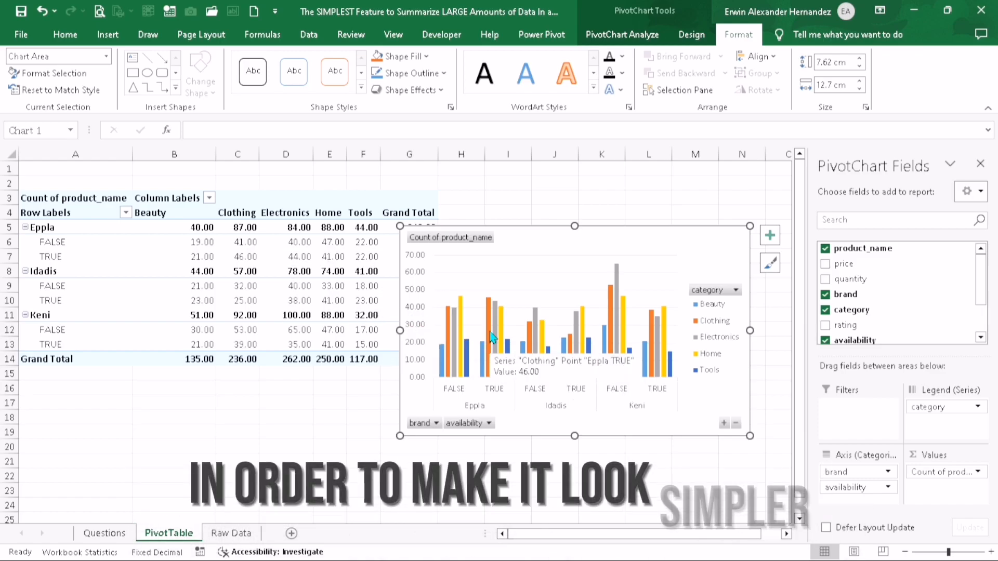
{"action": "mouse_move", "coordinate": [493, 337]}
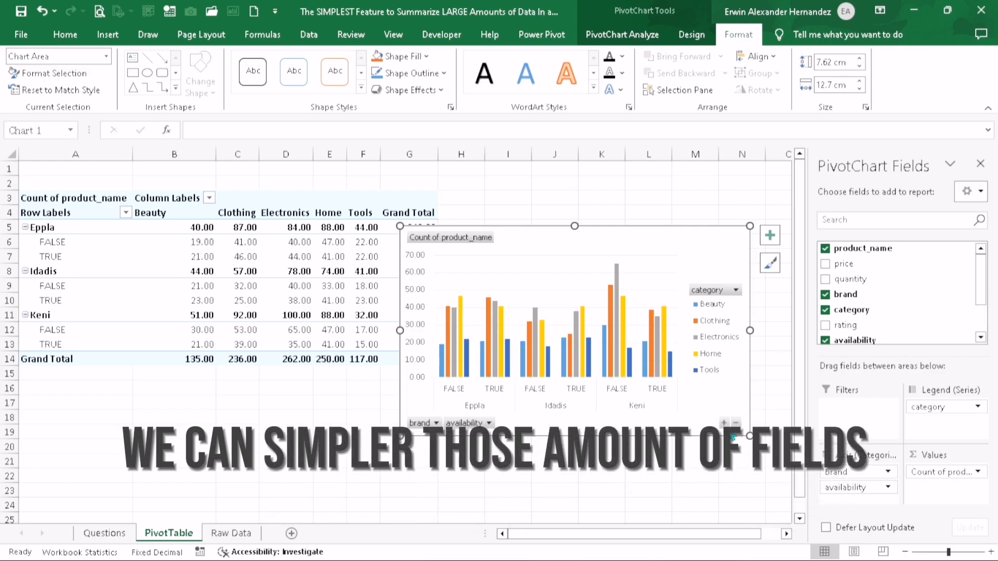
{"action": "left_click_drag", "start_coordinate": [838, 478], "coordinate": [748, 472]}
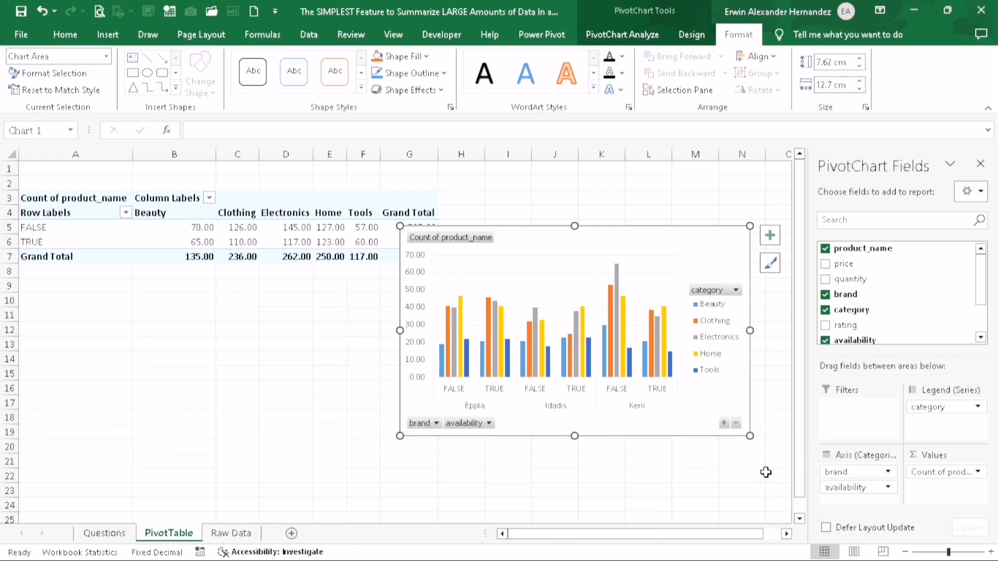
{"action": "left_click_drag", "start_coordinate": [834, 475], "coordinate": [757, 486]}
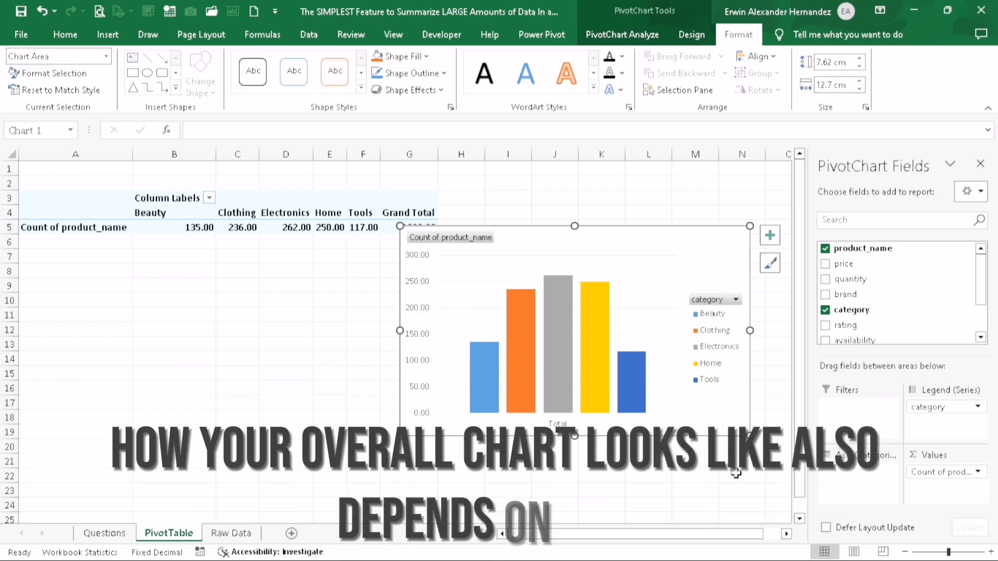
{"action": "left_click_drag", "start_coordinate": [941, 409], "coordinate": [863, 475]}
{"action": "left_click_drag", "start_coordinate": [892, 441], "coordinate": [941, 427]}
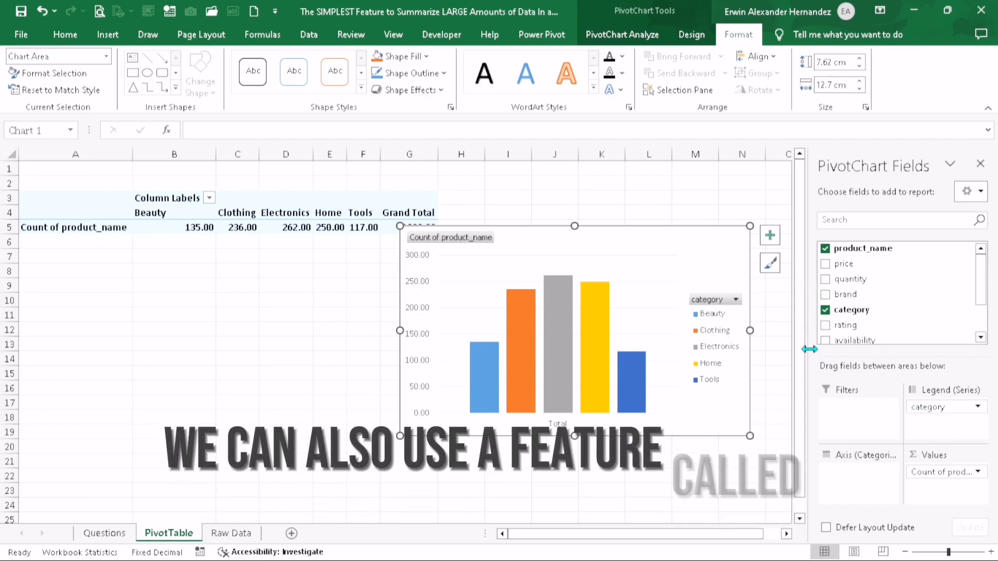
Apply the fourth chart style, with a gray gradient background and data labels, and move the PivotChart directly below the PivotTable
{"action": "left_click", "coordinate": [626, 37]}
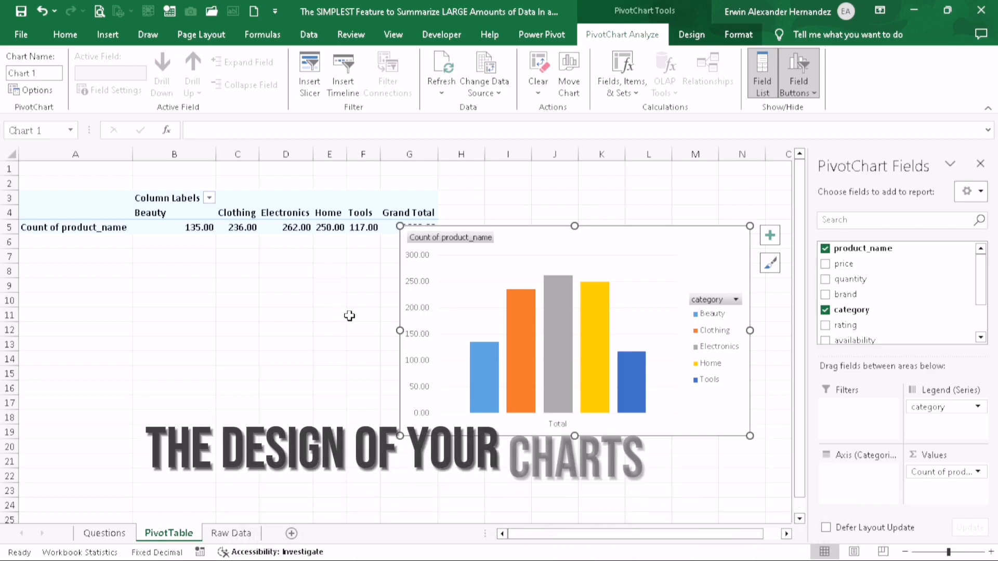
{"action": "left_click", "coordinate": [709, 41]}
{"action": "left_click", "coordinate": [362, 72]}
{"action": "left_click_drag", "start_coordinate": [523, 236], "coordinate": [422, 249]}
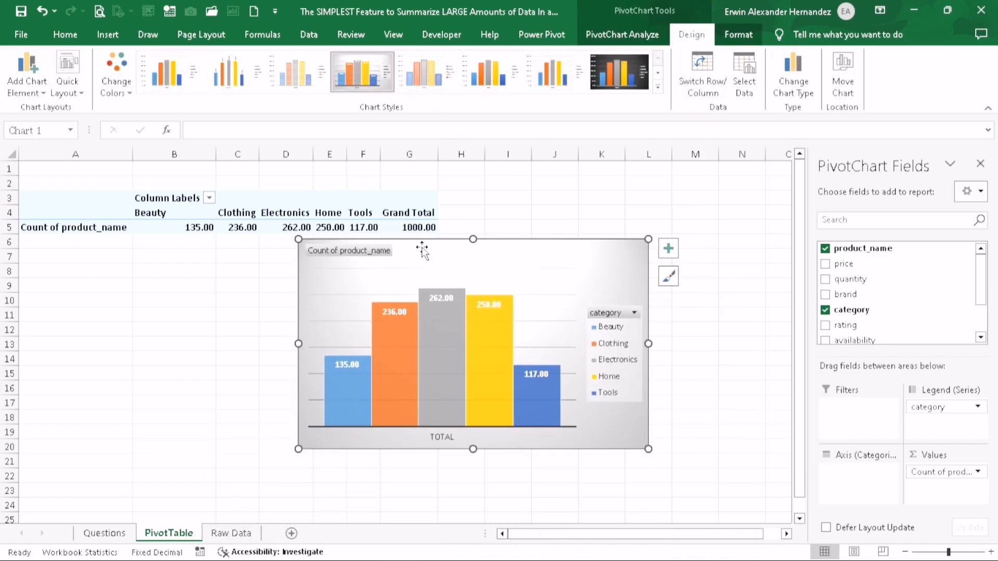